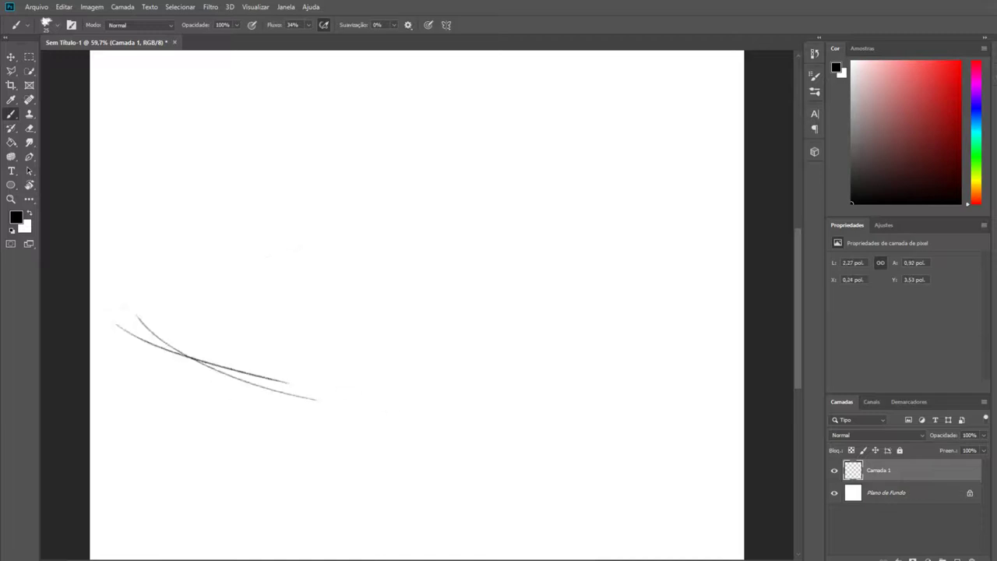
# Sketch the car's long body curves, front and rear wheel ellipses, and the axle line.
pyautogui.moveTo(282, 405); pyautogui.dragTo(698, 237)
pyautogui.moveTo(491, 405); pyautogui.dragTo(444, 528)
pyautogui.moveTo(690, 281); pyautogui.dragTo(663, 355)
pyautogui.moveTo(445, 393); pyautogui.dragTo(351, 514)
pyautogui.moveTo(413, 452); pyautogui.dragTo(448, 413)
pyautogui.moveTo(666, 289); pyautogui.dragTo(659, 347)
pyautogui.moveTo(511, 265); pyautogui.dragTo(660, 315)
# Layer extra wheel ellipses, a faint guide line and body marks, undoing the last curve.
pyautogui.moveTo(476, 201); pyautogui.dragTo(468, 300)
pyautogui.moveTo(686, 249)
pyautogui.mouseDown()
pyautogui.moveTo(647, 386)
pyautogui.moveTo(662, 370)
pyautogui.mouseUp()
pyautogui.moveTo(693, 273); pyautogui.dragTo(697, 312)
pyautogui.moveTo(261, 318); pyautogui.dragTo(382, 312)
pyautogui.moveTo(214, 269); pyautogui.dragTo(273, 342)
pyautogui.moveTo(138, 294)
pyautogui.mouseDown()
pyautogui.moveTo(134, 313)
pyautogui.moveTo(247, 248)
pyautogui.moveTo(460, 335)
pyautogui.mouseUp()
pyautogui.hotkey('ctrl', 'z')
pyautogui.hotkey('ctrl', 'z')
# Draw the car's nose, roofline, side window outline, roof edge and rear deck lines.
pyautogui.moveTo(105, 308); pyautogui.dragTo(152, 283)
pyautogui.moveTo(156, 281); pyautogui.dragTo(616, 198)
pyautogui.moveTo(253, 261); pyautogui.dragTo(436, 317)
pyautogui.moveTo(449, 297); pyautogui.dragTo(499, 245)
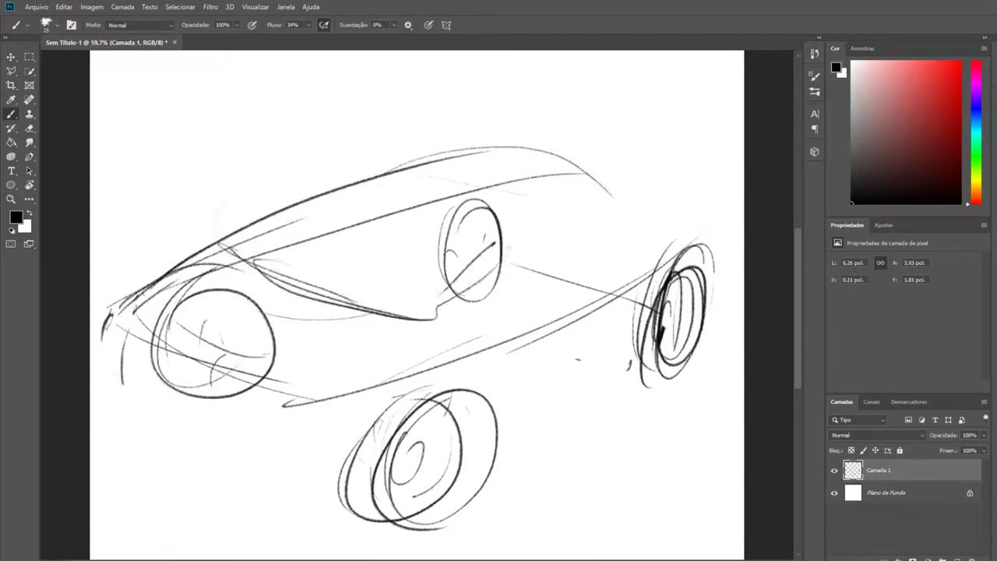
pyautogui.moveTo(271, 199); pyautogui.dragTo(471, 251)
pyautogui.moveTo(467, 304); pyautogui.dragTo(655, 241)
pyautogui.moveTo(503, 261); pyautogui.dragTo(643, 219)
# Add the roof edge, rear corner lines, lower sill line and front nose underside curves.
pyautogui.moveTo(491, 143); pyautogui.dragTo(643, 215)
pyautogui.moveTo(522, 191); pyautogui.dragTo(686, 204)
pyautogui.moveTo(702, 197); pyautogui.dragTo(721, 276)
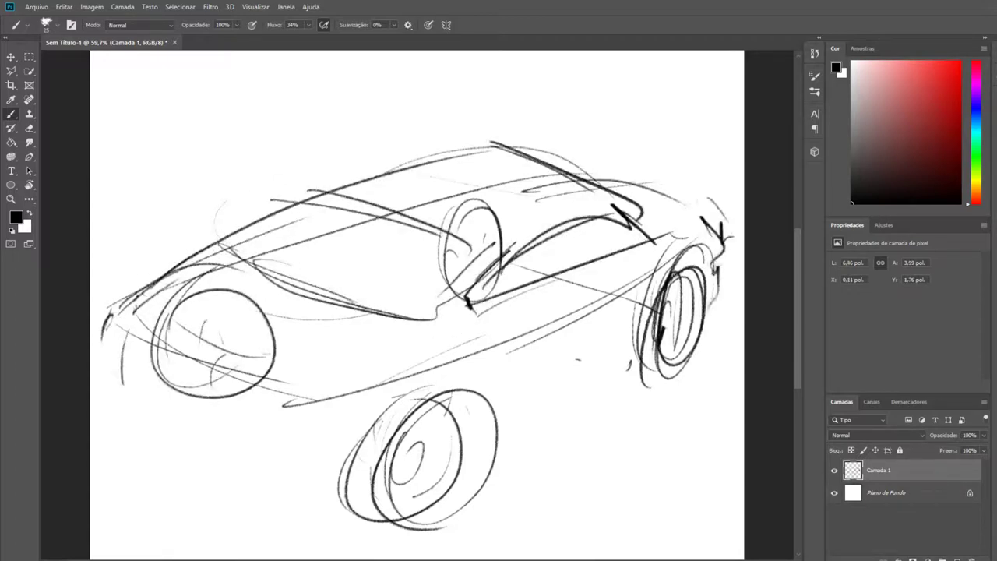
pyautogui.moveTo(654, 351); pyautogui.dragTo(491, 476)
pyautogui.moveTo(113, 344); pyautogui.dragTo(113, 386)
pyautogui.moveTo(95, 376)
pyautogui.mouseDown()
pyautogui.moveTo(187, 479)
pyautogui.moveTo(336, 510)
pyautogui.mouseUp()
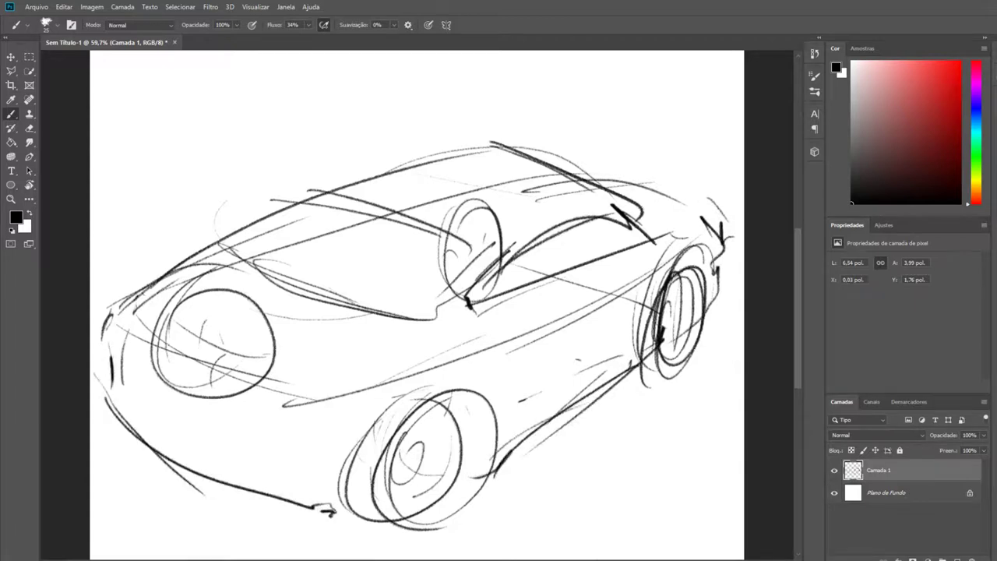
# Add short strokes around the headlight, undoing a stray one.
pyautogui.moveTo(200, 357)
pyautogui.mouseDown()
pyautogui.moveTo(206, 388)
pyautogui.moveTo(289, 439)
pyautogui.mouseUp()
pyautogui.moveTo(213, 406); pyautogui.dragTo(390, 377)
pyautogui.moveTo(181, 401); pyautogui.dragTo(396, 374)
pyautogui.hotkey('ctrl', 'z')
# With the Brush, draw a long horizontal guide line and arcs at its ends.
pyautogui.hotkey('ctrl', 'z')
# Erase the whole first car sketch with the Eraser in several sweeps.
pyautogui.press('e')
pyautogui.moveTo(117, 296); pyautogui.dragTo(312, 366)
pyautogui.moveTo(171, 374); pyautogui.dragTo(607, 483)
pyautogui.moveTo(467, 483); pyautogui.dragTo(716, 203)
pyautogui.moveTo(624, 195); pyautogui.dragTo(265, 156)
pyautogui.press('b')
pyautogui.moveTo(187, 212)
pyautogui.mouseDown()
pyautogui.moveTo(186, 290)
pyautogui.moveTo(503, 274)
pyautogui.mouseUp()
pyautogui.hotkey('ctrl', 'z')
pyautogui.moveTo(168, 294); pyautogui.dragTo(226, 279)
pyautogui.moveTo(367, 276); pyautogui.dragTo(434, 278)
# Draw the right wheel arch, a lower horizontal line and the two wheel circles.
pyautogui.moveTo(246, 319); pyautogui.dragTo(254, 331)
pyautogui.moveTo(234, 343); pyautogui.dragTo(494, 345)
pyautogui.moveTo(366, 278); pyautogui.dragTo(358, 327)
pyautogui.moveTo(196, 285); pyautogui.dragTo(204, 360)
pyautogui.press('r')
pyautogui.moveTo(467, 281); pyautogui.dragTo(436, 367)
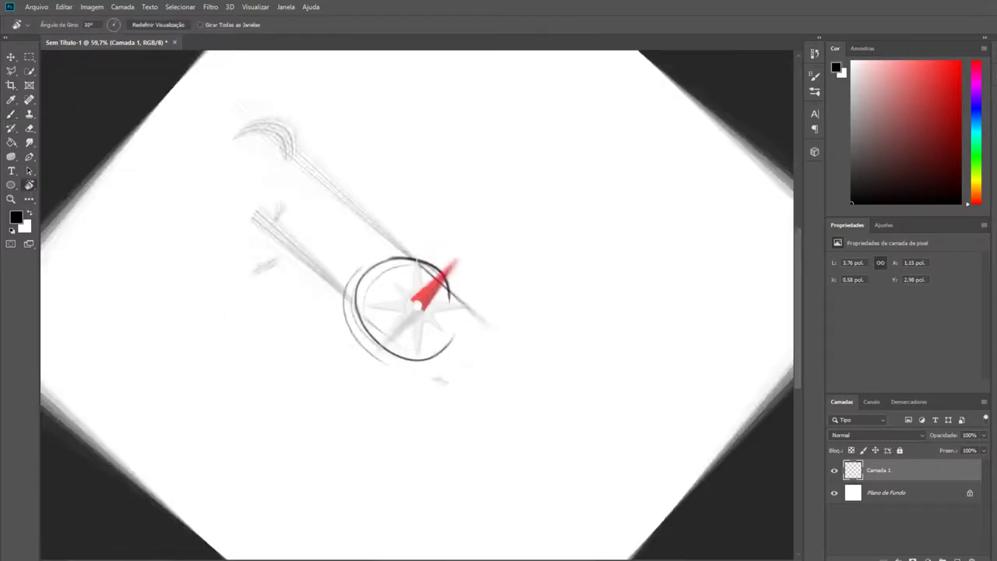
# Redraw the top-left ellipse with a heavier outline after undoing the first attempt.
pyautogui.press('b')
pyautogui.moveTo(292, 117)
pyautogui.mouseDown()
pyautogui.moveTo(308, 148)
pyautogui.moveTo(257, 117)
pyautogui.moveTo(234, 133)
pyautogui.mouseUp()
pyautogui.hotkey('ctrl', 'z')
pyautogui.hotkey('ctrl', 'z')
pyautogui.moveTo(323, 123)
pyautogui.mouseDown()
pyautogui.moveTo(333, 131)
pyautogui.moveTo(267, 152)
pyautogui.moveTo(409, 308)
pyautogui.mouseUp()
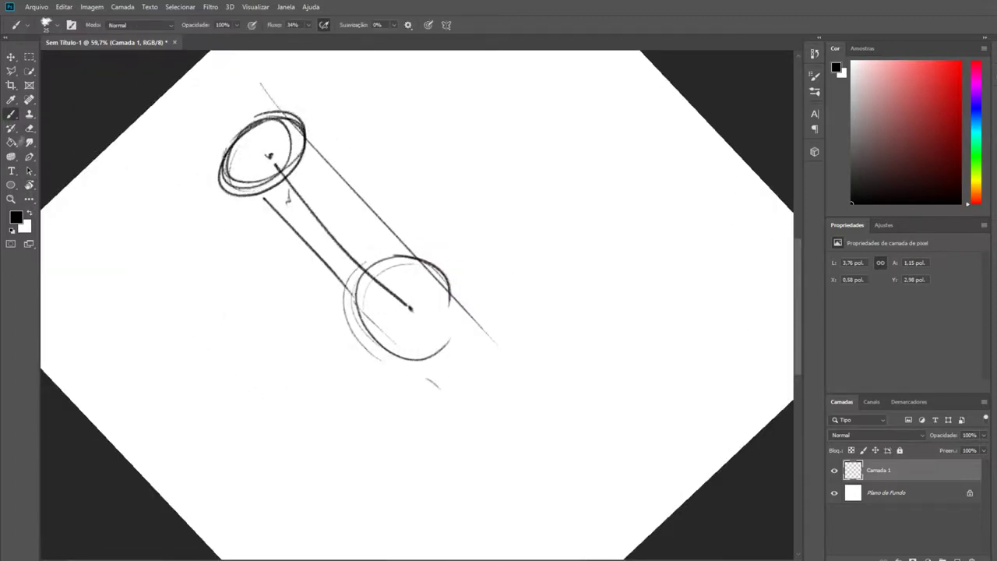
# Rotate the view level, then draw the roof line, body line, rear curve and lower body line.
pyautogui.press('r')
pyautogui.moveTo(501, 407)
pyautogui.mouseDown()
pyautogui.moveTo(571, 333)
pyautogui.moveTo(545, 366)
pyautogui.mouseUp()
pyautogui.press('b')
pyautogui.moveTo(179, 323)
pyautogui.mouseDown()
pyautogui.moveTo(335, 226)
pyautogui.moveTo(557, 209)
pyautogui.mouseUp()
pyautogui.moveTo(401, 257); pyautogui.dragTo(651, 203)
pyautogui.moveTo(451, 210); pyautogui.dragTo(705, 238)
pyautogui.moveTo(476, 321); pyautogui.dragTo(698, 257)
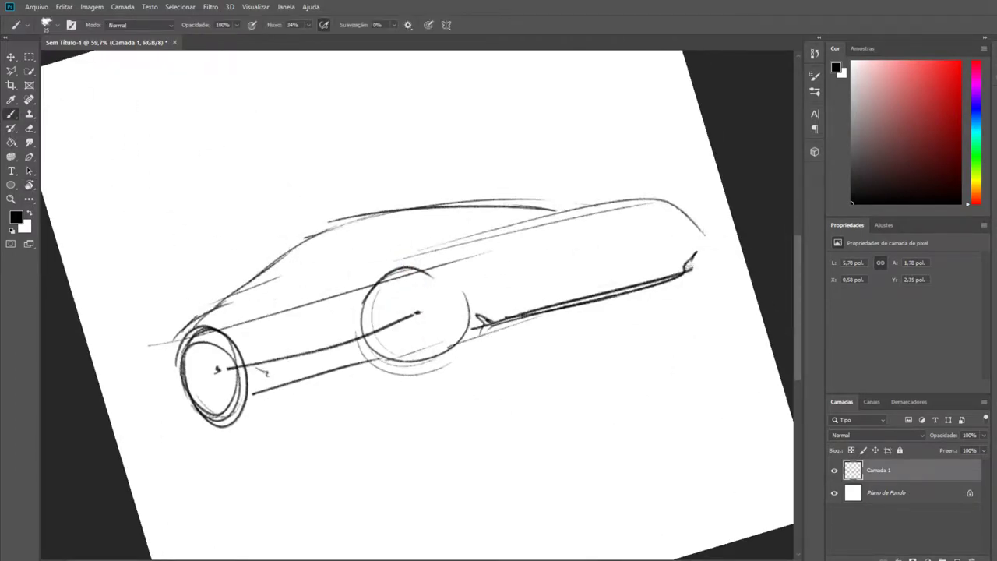
# Draw the beltline, extend the rear curve, and add a shaded side stroke and rear marks.
pyautogui.moveTo(288, 257); pyautogui.dragTo(662, 204)
pyautogui.moveTo(487, 209); pyautogui.dragTo(698, 201)
pyautogui.moveTo(686, 267); pyautogui.dragTo(709, 243)
pyautogui.moveTo(430, 237); pyautogui.dragTo(619, 246)
pyautogui.moveTo(464, 243); pyautogui.dragTo(529, 241)
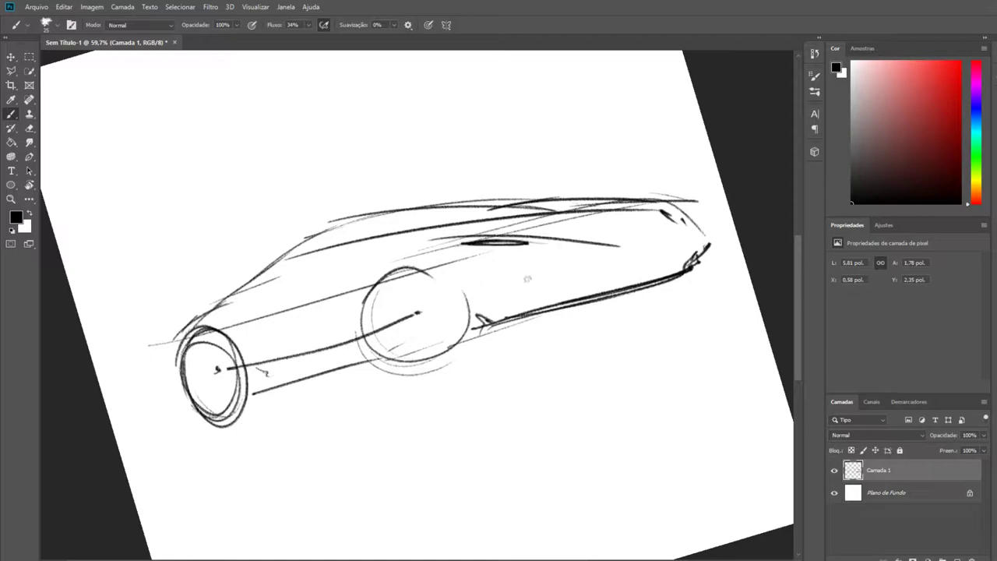
pyautogui.moveTo(506, 305)
pyautogui.mouseDown()
pyautogui.moveTo(608, 267)
pyautogui.moveTo(630, 281)
pyautogui.mouseUp()
pyautogui.moveTo(647, 238); pyautogui.dragTo(659, 235)
# Add the window and door lines, then redraw the roof line after undoing it.
pyautogui.moveTo(203, 312)
pyautogui.mouseDown()
pyautogui.moveTo(272, 294)
pyautogui.moveTo(298, 352)
pyautogui.mouseUp()
pyautogui.moveTo(284, 362); pyautogui.dragTo(294, 371)
pyautogui.moveTo(247, 281)
pyautogui.mouseDown()
pyautogui.moveTo(425, 230)
pyautogui.moveTo(380, 226)
pyautogui.mouseUp()
pyautogui.moveTo(327, 227)
pyautogui.mouseDown()
pyautogui.moveTo(429, 234)
pyautogui.moveTo(420, 224)
pyautogui.moveTo(503, 208)
pyautogui.mouseUp()
pyautogui.hotkey('ctrl', 'z')
pyautogui.moveTo(416, 234); pyautogui.dragTo(537, 211)
# Draw the windshield, dark window stroke, side window outline and rear vertical line.
pyautogui.moveTo(393, 212); pyautogui.dragTo(521, 199)
pyautogui.moveTo(315, 265); pyautogui.dragTo(384, 254)
pyautogui.moveTo(503, 199); pyautogui.dragTo(517, 195)
pyautogui.moveTo(628, 243); pyautogui.dragTo(624, 282)
pyautogui.moveTo(663, 240); pyautogui.dragTo(670, 249)
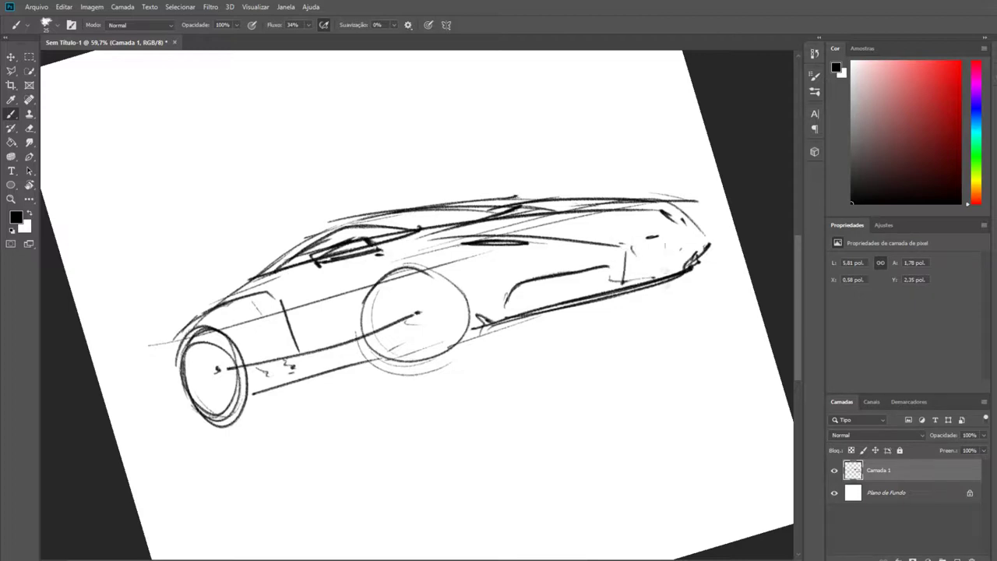
# Shade the front wheel rim cut-outs and add detail inside and below the rear wheel.
pyautogui.moveTo(394, 281); pyautogui.dragTo(431, 295)
pyautogui.moveTo(378, 315); pyautogui.dragTo(390, 346)
pyautogui.moveTo(422, 335); pyautogui.dragTo(446, 352)
pyautogui.moveTo(446, 294); pyautogui.dragTo(451, 304)
pyautogui.moveTo(204, 337)
pyautogui.mouseDown()
pyautogui.moveTo(209, 394)
pyautogui.moveTo(227, 413)
pyautogui.mouseUp()
pyautogui.moveTo(273, 394); pyautogui.dragTo(254, 416)
# Draw lower body and pillar lines, hatch shading under the side, and add the front hub.
pyautogui.moveTo(406, 375); pyautogui.dragTo(515, 350)
pyautogui.moveTo(382, 374)
pyautogui.mouseDown()
pyautogui.moveTo(690, 293)
pyautogui.moveTo(530, 319)
pyautogui.moveTo(604, 304)
pyautogui.mouseUp()
pyautogui.moveTo(226, 424); pyautogui.dragTo(689, 295)
pyautogui.moveTo(270, 300); pyautogui.dragTo(296, 351)
pyautogui.moveTo(265, 391); pyautogui.dragTo(405, 351)
pyautogui.moveTo(347, 290); pyautogui.dragTo(413, 241)
pyautogui.moveTo(390, 360); pyautogui.dragTo(503, 326)
pyautogui.moveTo(424, 308); pyautogui.dragTo(430, 320)
# In the empty upper canvas, draw a long faint guide line and trial wheel circles, undoing misses.
pyautogui.moveTo(390, 273); pyautogui.dragTo(429, 374)
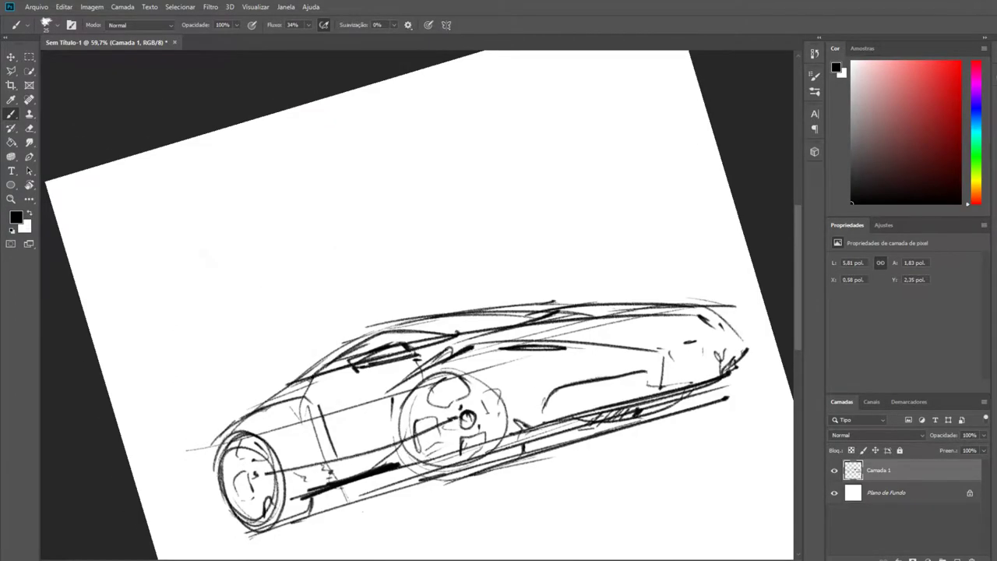
pyautogui.moveTo(185, 318); pyautogui.dragTo(537, 221)
pyautogui.moveTo(226, 265); pyautogui.dragTo(191, 263)
pyautogui.hotkey('ctrl', 'z')
pyautogui.moveTo(545, 154)
pyautogui.mouseDown()
pyautogui.moveTo(530, 210)
pyautogui.moveTo(541, 160)
pyautogui.mouseUp()
pyautogui.hotkey('ctrl', 'z')
# Complete the right wheel circle and sketch the hood and front bumper, undoing stray strokes.
pyautogui.moveTo(214, 298); pyautogui.dragTo(559, 201)
pyautogui.moveTo(145, 335)
pyautogui.mouseDown()
pyautogui.moveTo(97, 308)
pyautogui.moveTo(296, 226)
pyautogui.mouseUp()
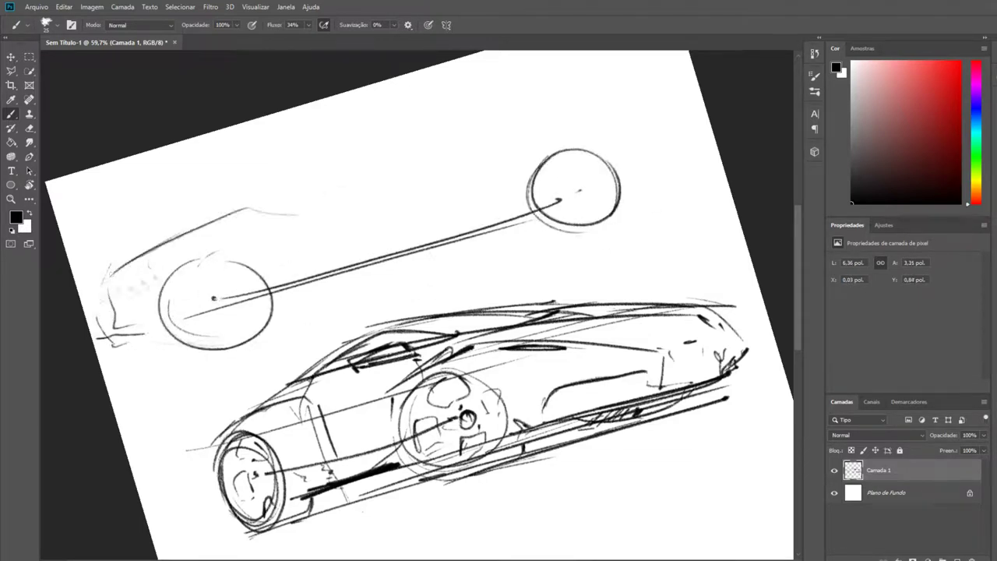
pyautogui.hotkey('ctrl', 'z')
pyautogui.moveTo(98, 308); pyautogui.dragTo(360, 201)
pyautogui.moveTo(208, 255); pyautogui.dragTo(485, 204)
pyautogui.hotkey('ctrl', 'z')
# Draw the long roofline, rear tail stroke and rocker line below the wheels.
pyautogui.moveTo(289, 223); pyautogui.dragTo(602, 125)
pyautogui.moveTo(608, 131); pyautogui.dragTo(635, 162)
pyautogui.moveTo(269, 304); pyautogui.dragTo(507, 232)
pyautogui.moveTo(436, 259); pyautogui.dragTo(531, 211)
pyautogui.moveTo(175, 333); pyautogui.dragTo(121, 353)
# Redraw a steeper windshield, front roof pillar and new roofline across the top.
pyautogui.moveTo(159, 257); pyautogui.dragTo(378, 206)
pyautogui.moveTo(272, 235); pyautogui.dragTo(313, 173)
pyautogui.moveTo(232, 224); pyautogui.dragTo(464, 126)
pyautogui.hotkey('ctrl', 'z')
pyautogui.moveTo(227, 226); pyautogui.dragTo(477, 150)
pyautogui.moveTo(274, 226); pyautogui.dragTo(311, 178)
pyautogui.moveTo(300, 223); pyautogui.dragTo(335, 174)
pyautogui.moveTo(233, 225)
pyautogui.mouseDown()
pyautogui.moveTo(310, 181)
pyautogui.moveTo(421, 163)
pyautogui.moveTo(438, 244)
pyautogui.mouseUp()
# Add door lines, spokes in both wheels and a long ground shadow line.
pyautogui.moveTo(292, 238); pyautogui.dragTo(308, 274)
pyautogui.moveTo(211, 265)
pyautogui.mouseDown()
pyautogui.moveTo(183, 293)
pyautogui.moveTo(238, 343)
pyautogui.mouseUp()
pyautogui.moveTo(179, 308); pyautogui.dragTo(203, 339)
pyautogui.moveTo(550, 156)
pyautogui.mouseDown()
pyautogui.moveTo(584, 173)
pyautogui.moveTo(553, 204)
pyautogui.mouseUp()
pyautogui.moveTo(593, 177)
pyautogui.mouseDown()
pyautogui.moveTo(604, 204)
pyautogui.moveTo(585, 214)
pyautogui.mouseUp()
pyautogui.moveTo(616, 220); pyautogui.dragTo(143, 372)
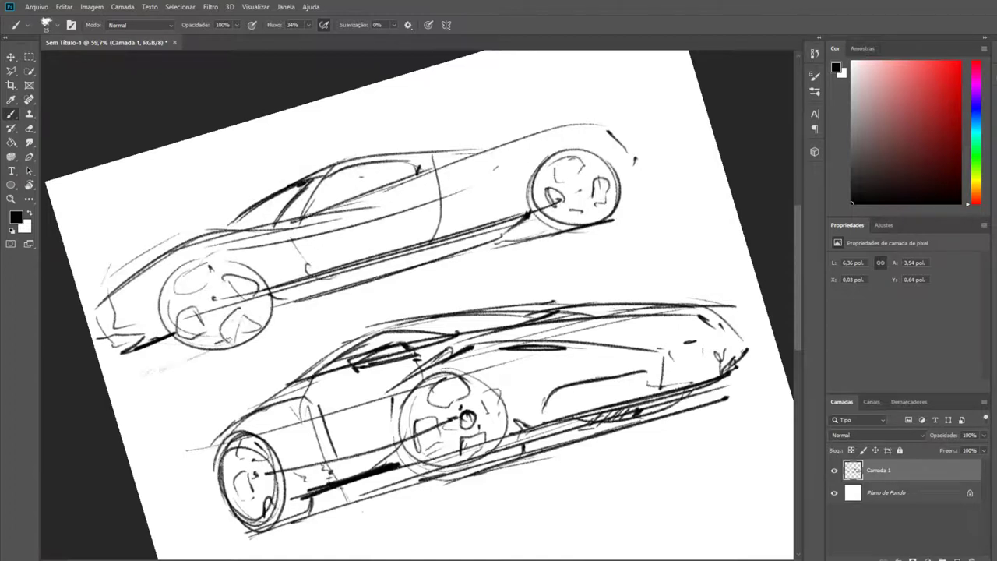
# Draw the rear roofline and deck lines, and darken the rear corner and nose.
pyautogui.moveTo(455, 178); pyautogui.dragTo(605, 125)
pyautogui.moveTo(382, 218); pyautogui.dragTo(583, 113)
pyautogui.moveTo(485, 146); pyautogui.dragTo(644, 105)
pyautogui.moveTo(452, 159); pyautogui.dragTo(495, 140)
pyautogui.moveTo(608, 136); pyautogui.dragTo(629, 151)
pyautogui.moveTo(148, 269); pyautogui.dragTo(108, 331)
pyautogui.moveTo(109, 335)
pyautogui.mouseDown()
pyautogui.moveTo(156, 347)
pyautogui.moveTo(153, 264)
pyautogui.mouseUp()
pyautogui.moveTo(109, 319); pyautogui.dragTo(343, 234)
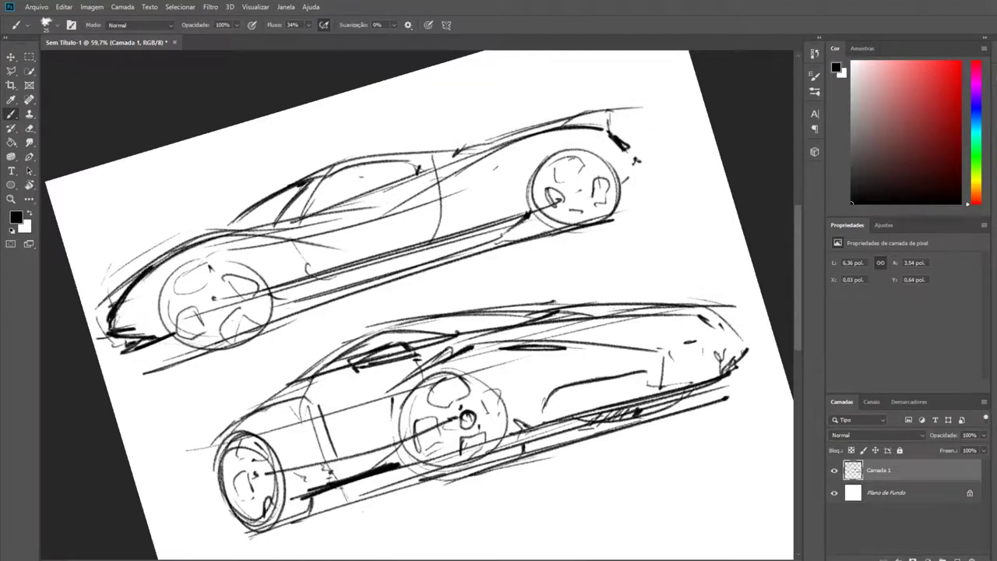
# Write a 'TOO BIG' note with an arrow and sad face, then undo the note.
pyautogui.moveTo(222, 165)
pyautogui.mouseDown()
pyautogui.moveTo(208, 226)
pyautogui.moveTo(220, 218)
pyautogui.mouseUp()
pyautogui.moveTo(234, 170); pyautogui.dragTo(270, 148)
pyautogui.moveTo(285, 137); pyautogui.dragTo(357, 110)
pyautogui.moveTo(393, 96)
pyautogui.mouseDown()
pyautogui.moveTo(390, 114)
pyautogui.moveTo(388, 94)
pyautogui.mouseUp()
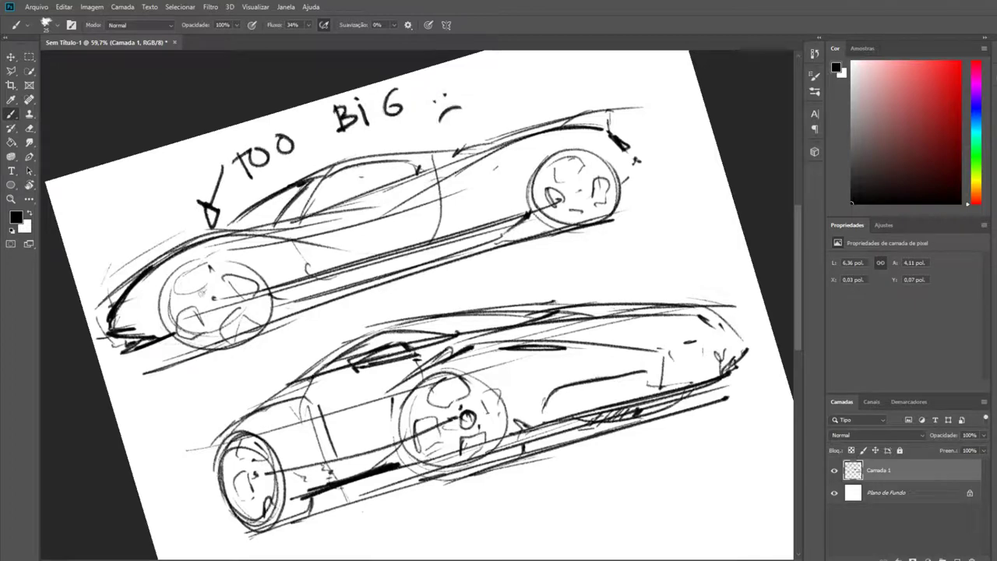
pyautogui.hotkey('ctrl', 'z')
pyautogui.hotkey('ctrl', 'z')
pyautogui.hotkey('ctrl', 'z')
# Redraw a tighter front wheel, remove the arrow, add body strokes, then undo the wheel.
pyautogui.hotkey('ctrl', 'z')
pyautogui.hotkey('ctrl', 'z')
pyautogui.hotkey('ctrl', 'z')
pyautogui.moveTo(234, 264); pyautogui.dragTo(175, 327)
pyautogui.moveTo(187, 269)
pyautogui.mouseDown()
pyautogui.moveTo(269, 312)
pyautogui.moveTo(547, 215)
pyautogui.mouseUp()
pyautogui.hotkey('ctrl', 'z')
pyautogui.hotkey('ctrl', 'z')
pyautogui.moveTo(498, 173); pyautogui.dragTo(477, 188)
pyautogui.moveTo(521, 151); pyautogui.dragTo(412, 231)
pyautogui.moveTo(399, 363); pyautogui.dragTo(326, 443)
# Scroll down and draw a base line with two wheel arches below the other cars.
pyautogui.scroll(-5, 466, 304)
pyautogui.moveTo(145, 345); pyautogui.dragTo(245, 307)
pyautogui.hotkey('ctrl', 'z')
pyautogui.moveTo(189, 328)
pyautogui.mouseDown()
pyautogui.moveTo(548, 229)
pyautogui.moveTo(244, 302)
pyautogui.mouseUp()
pyautogui.hotkey('ctrl', 'z')
pyautogui.moveTo(382, 308)
pyautogui.mouseDown()
pyautogui.moveTo(401, 251)
pyautogui.moveTo(426, 271)
pyautogui.mouseUp()
pyautogui.moveTo(520, 243); pyautogui.dragTo(540, 234)
pyautogui.moveTo(451, 300); pyautogui.dragTo(510, 271)
# Complete both wheel ellipses and sketch the long body and roof curves.
pyautogui.moveTo(397, 277); pyautogui.dragTo(416, 358)
pyautogui.moveTo(403, 248); pyautogui.dragTo(421, 357)
pyautogui.moveTo(537, 220); pyautogui.dragTo(541, 279)
pyautogui.moveTo(151, 340)
pyautogui.mouseDown()
pyautogui.moveTo(362, 274)
pyautogui.moveTo(502, 215)
pyautogui.mouseUp()
pyautogui.moveTo(137, 363); pyautogui.dragTo(152, 380)
pyautogui.moveTo(130, 406); pyautogui.dragTo(392, 347)
pyautogui.moveTo(390, 343)
pyautogui.mouseDown()
pyautogui.moveTo(382, 276)
pyautogui.moveTo(420, 356)
pyautogui.mouseUp()
pyautogui.moveTo(409, 256); pyautogui.dragTo(435, 349)
pyautogui.moveTo(536, 217); pyautogui.dragTo(542, 286)
# Draw long body lines between the wheels, the window outline and front bumper.
pyautogui.moveTo(402, 306); pyautogui.dragTo(516, 248)
pyautogui.moveTo(437, 337); pyautogui.dragTo(527, 279)
pyautogui.moveTo(140, 441); pyautogui.dragTo(355, 380)
pyautogui.moveTo(101, 308)
pyautogui.mouseDown()
pyautogui.moveTo(129, 331)
pyautogui.moveTo(312, 251)
pyautogui.mouseUp()
pyautogui.moveTo(310, 237); pyautogui.dragTo(359, 273)
pyautogui.moveTo(124, 323); pyautogui.dragTo(337, 255)
pyautogui.moveTo(118, 349); pyautogui.dragTo(283, 300)
pyautogui.moveTo(196, 328); pyautogui.dragTo(290, 307)
pyautogui.moveTo(277, 315); pyautogui.dragTo(359, 279)
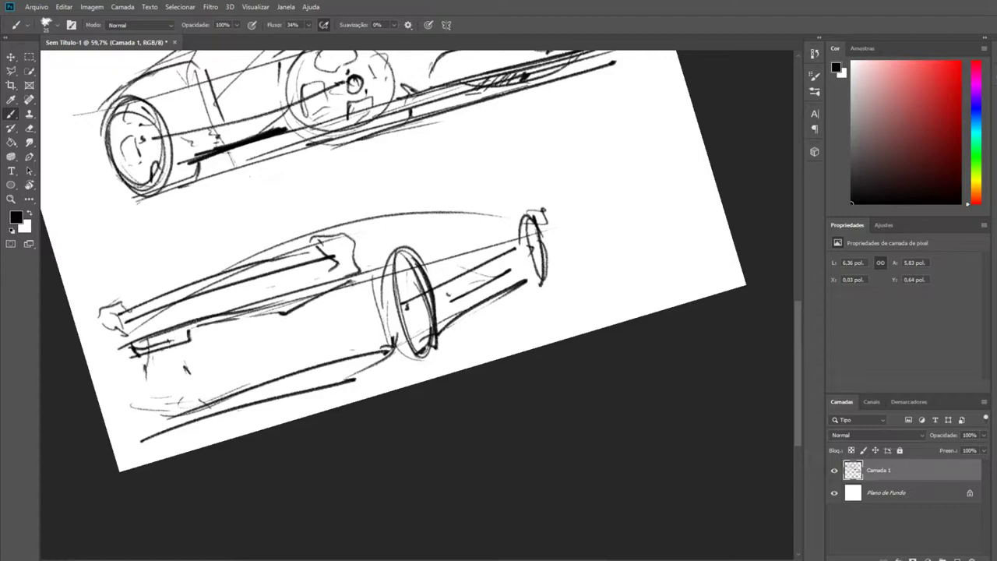
# Darken the body lines and add the roof, rear spoiler and rear pillar lines.
pyautogui.moveTo(115, 355); pyautogui.dragTo(357, 280)
pyautogui.moveTo(168, 334); pyautogui.dragTo(354, 277)
pyautogui.moveTo(171, 360); pyautogui.dragTo(278, 328)
pyautogui.moveTo(195, 370); pyautogui.dragTo(285, 346)
pyautogui.moveTo(124, 386); pyautogui.dragTo(391, 350)
pyautogui.moveTo(162, 322)
pyautogui.mouseDown()
pyautogui.moveTo(501, 199)
pyautogui.moveTo(513, 281)
pyautogui.mouseUp()
pyautogui.moveTo(343, 255)
pyautogui.mouseDown()
pyautogui.moveTo(502, 204)
pyautogui.moveTo(534, 214)
pyautogui.mouseUp()
pyautogui.moveTo(389, 354); pyautogui.dragTo(591, 283)
pyautogui.moveTo(438, 325); pyautogui.dragTo(591, 282)
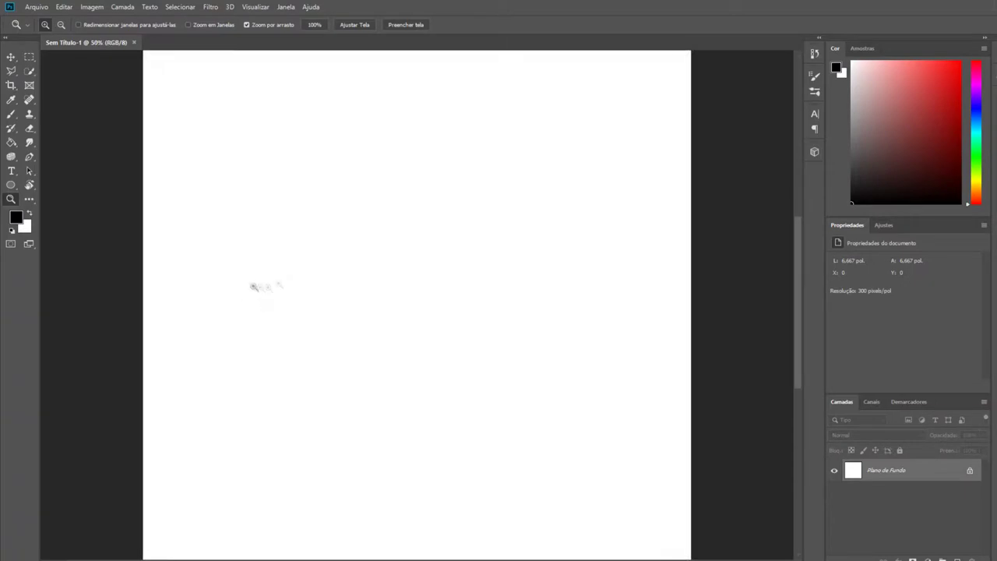
# Select the Brush and draw the cranium outline with two eye sockets.
pyautogui.click(11, 114)
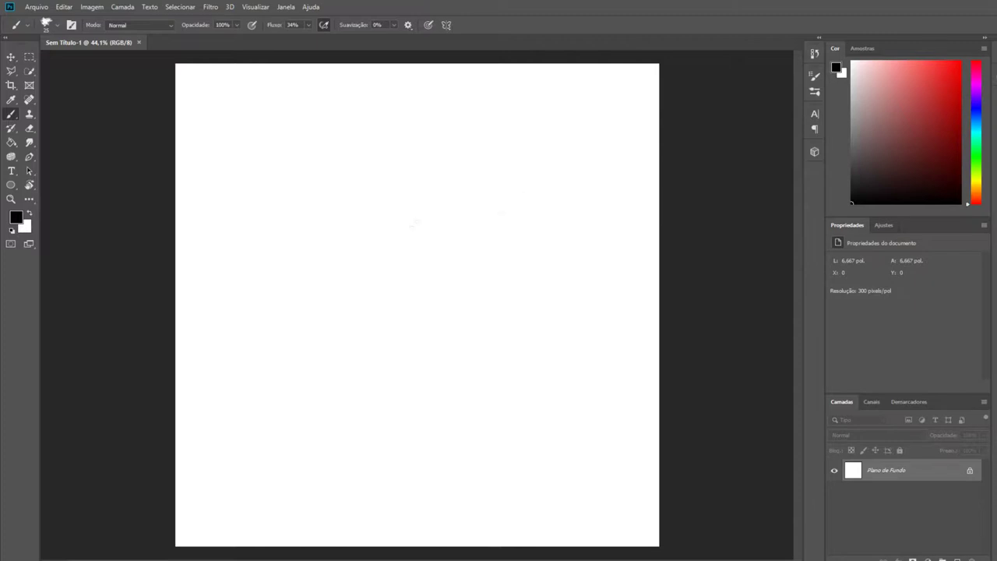
pyautogui.moveTo(376, 161); pyautogui.dragTo(477, 173)
pyautogui.moveTo(319, 245); pyautogui.dragTo(464, 165)
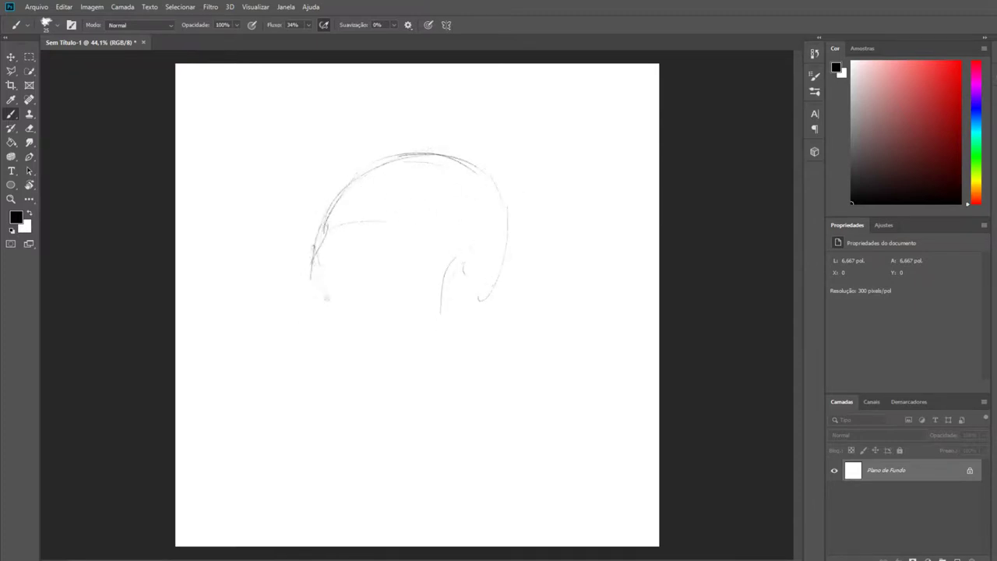
pyautogui.moveTo(343, 265); pyautogui.dragTo(319, 296)
pyautogui.moveTo(378, 269)
pyautogui.mouseDown()
pyautogui.moveTo(381, 307)
pyautogui.moveTo(418, 282)
pyautogui.moveTo(382, 310)
pyautogui.mouseUp()
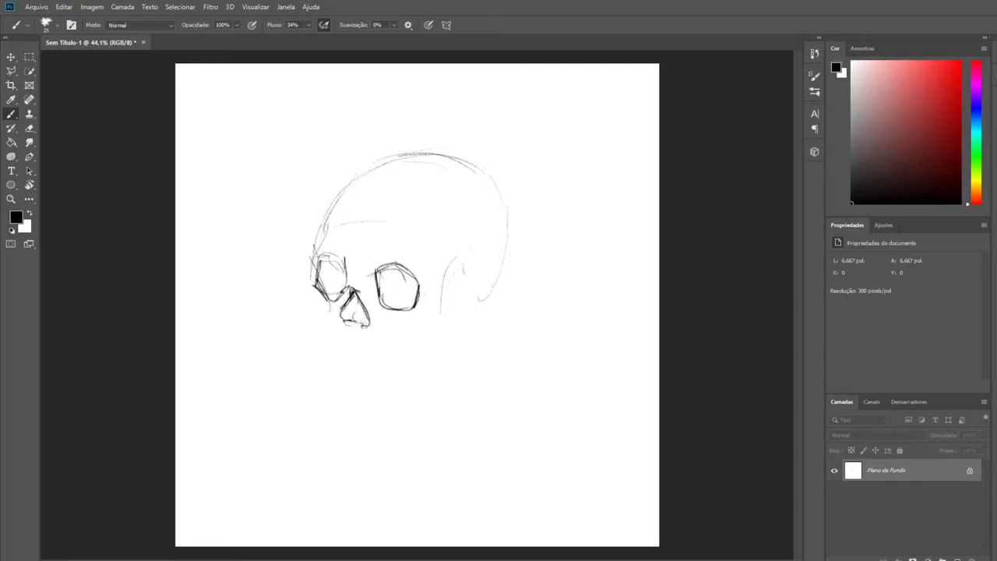
# Zoom in, rotate the view about 18 degrees, then add cheekbone, teeth line and chin.
pyautogui.press('z')
pyautogui.moveTo(374, 335)
pyautogui.mouseDown()
pyautogui.moveTo(401, 335)
pyautogui.moveTo(407, 386)
pyautogui.mouseUp()
pyautogui.press('r')
pyautogui.press('b')
pyautogui.moveTo(269, 323); pyautogui.dragTo(304, 339)
pyautogui.moveTo(447, 262); pyautogui.dragTo(470, 310)
pyautogui.moveTo(370, 341); pyautogui.dragTo(482, 312)
pyautogui.moveTo(299, 334)
pyautogui.mouseDown()
pyautogui.moveTo(310, 379)
pyautogui.moveTo(339, 421)
pyautogui.mouseUp()
# Draw a row of vertical teeth strokes and shade the right jaw and lower-left chin.
pyautogui.moveTo(337, 376); pyautogui.dragTo(335, 422)
pyautogui.moveTo(404, 366); pyautogui.dragTo(389, 410)
pyautogui.moveTo(434, 355); pyautogui.dragTo(420, 397)
pyautogui.moveTo(327, 377); pyautogui.dragTo(320, 398)
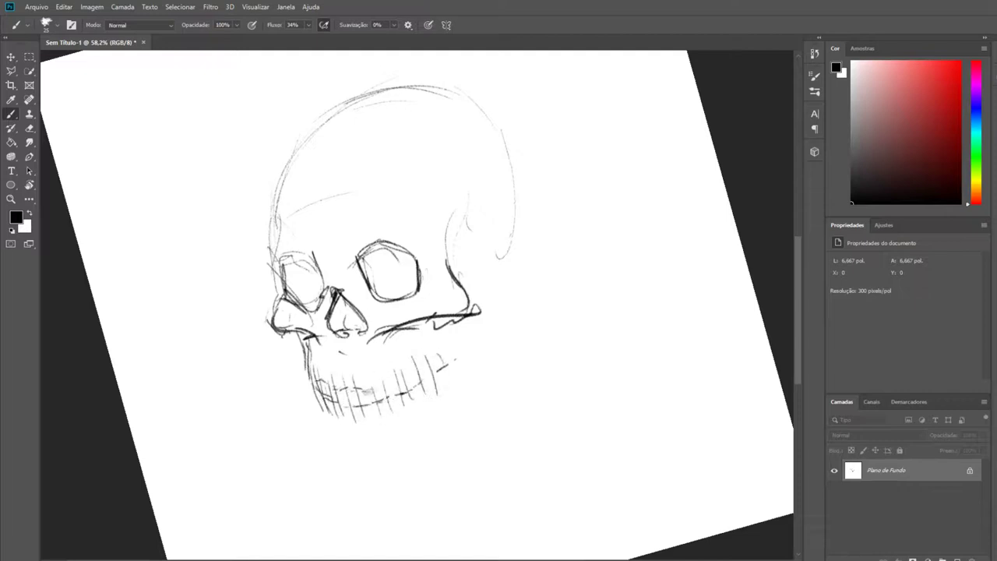
pyautogui.moveTo(399, 400); pyautogui.dragTo(433, 390)
pyautogui.moveTo(443, 385); pyautogui.dragTo(459, 373)
pyautogui.moveTo(322, 393); pyautogui.dragTo(343, 429)
# Hatch both eye sockets and darken the cranium's left, top and right sides.
pyautogui.moveTo(443, 209); pyautogui.dragTo(460, 277)
pyautogui.moveTo(359, 265); pyautogui.dragTo(383, 245)
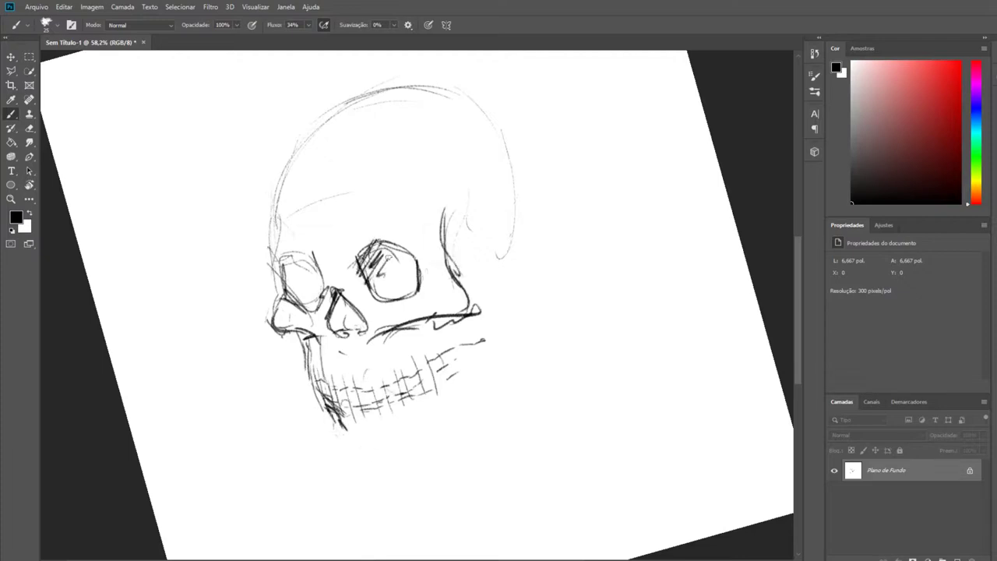
pyautogui.moveTo(282, 272); pyautogui.dragTo(309, 254)
pyautogui.moveTo(286, 298)
pyautogui.mouseDown()
pyautogui.moveTo(313, 262)
pyautogui.moveTo(348, 107)
pyautogui.mouseUp()
pyautogui.moveTo(297, 151); pyautogui.dragTo(402, 87)
pyautogui.moveTo(503, 138); pyautogui.dragTo(499, 290)
pyautogui.moveTo(514, 231); pyautogui.dragTo(486, 321)
# Outline the right jaw down to the chin and along the jaw's bottom edge.
pyautogui.moveTo(489, 312); pyautogui.dragTo(448, 374)
pyautogui.moveTo(513, 347)
pyautogui.mouseDown()
pyautogui.moveTo(331, 452)
pyautogui.moveTo(367, 458)
pyautogui.mouseUp()
pyautogui.moveTo(304, 467); pyautogui.dragTo(536, 400)
pyautogui.hotkey('ctrl', 'z')
pyautogui.moveTo(349, 461); pyautogui.dragTo(481, 413)
pyautogui.moveTo(484, 221); pyautogui.dragTo(511, 352)
pyautogui.moveTo(475, 238); pyautogui.dragTo(483, 347)
pyautogui.moveTo(470, 301); pyautogui.dragTo(446, 380)
pyautogui.moveTo(461, 321); pyautogui.dragTo(437, 393)
pyautogui.moveTo(393, 335); pyautogui.dragTo(472, 290)
pyautogui.moveTo(306, 336); pyautogui.dragTo(317, 362)
# Densify the eye-socket hatching, add cheek strokes and fill the nasal cavity dark.
pyautogui.moveTo(411, 323); pyautogui.dragTo(413, 348)
pyautogui.moveTo(313, 355); pyautogui.dragTo(342, 440)
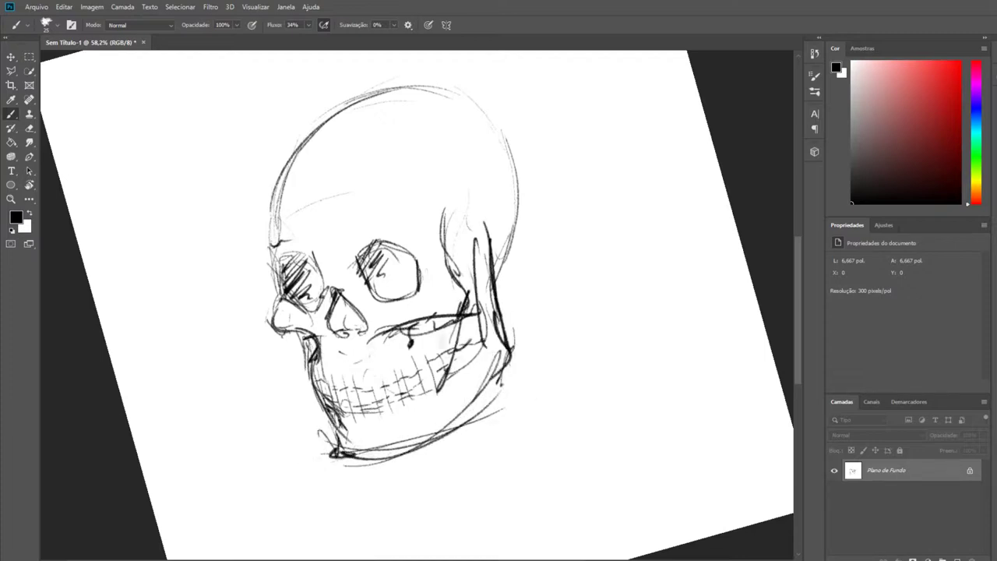
pyautogui.moveTo(427, 328); pyautogui.dragTo(444, 380)
pyautogui.moveTo(368, 252)
pyautogui.mouseDown()
pyautogui.moveTo(418, 301)
pyautogui.moveTo(417, 248)
pyautogui.mouseUp()
pyautogui.moveTo(335, 298)
pyautogui.mouseDown()
pyautogui.moveTo(343, 329)
pyautogui.moveTo(359, 333)
pyautogui.mouseUp()
pyautogui.moveTo(312, 270); pyautogui.dragTo(321, 305)
# Hatch the left eye, add brow and temple lines, and darken the cranium outline.
pyautogui.moveTo(279, 258); pyautogui.dragTo(315, 296)
pyautogui.moveTo(343, 233); pyautogui.dragTo(386, 215)
pyautogui.moveTo(405, 204)
pyautogui.mouseDown()
pyautogui.moveTo(421, 201)
pyautogui.moveTo(441, 257)
pyautogui.mouseUp()
pyautogui.moveTo(508, 161); pyautogui.dragTo(516, 233)
pyautogui.moveTo(271, 233); pyautogui.dragTo(410, 91)
pyautogui.moveTo(497, 114); pyautogui.dragTo(499, 312)
# Redraw the teeth strokes and reinforce the lower-jaw lines.
pyautogui.moveTo(321, 383); pyautogui.dragTo(343, 432)
pyautogui.moveTo(363, 380); pyautogui.dragTo(382, 421)
pyautogui.moveTo(396, 367); pyautogui.dragTo(425, 396)
pyautogui.moveTo(284, 421); pyautogui.dragTo(495, 355)
pyautogui.moveTo(312, 418); pyautogui.dragTo(493, 366)
# Hatch an elliptical cast shadow to the right of the jaw.
pyautogui.moveTo(465, 405); pyautogui.dragTo(586, 349)
pyautogui.moveTo(498, 374); pyautogui.dragTo(554, 344)
pyautogui.moveTo(467, 406); pyautogui.dragTo(577, 358)
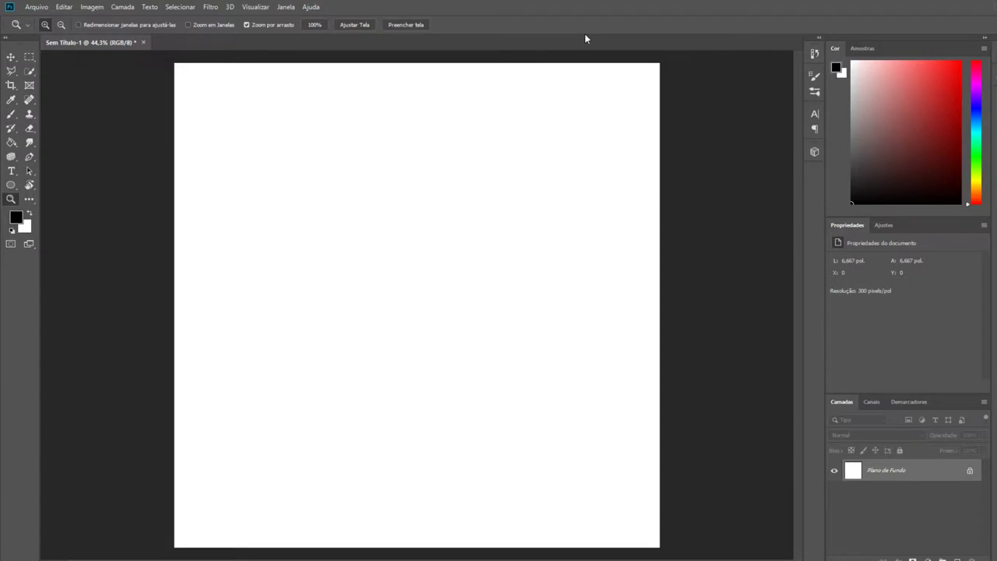
# Switch to pencil strokes and sketch the first eye socket edge, right cheekbone and jaw line.
pyautogui.click(11, 114)
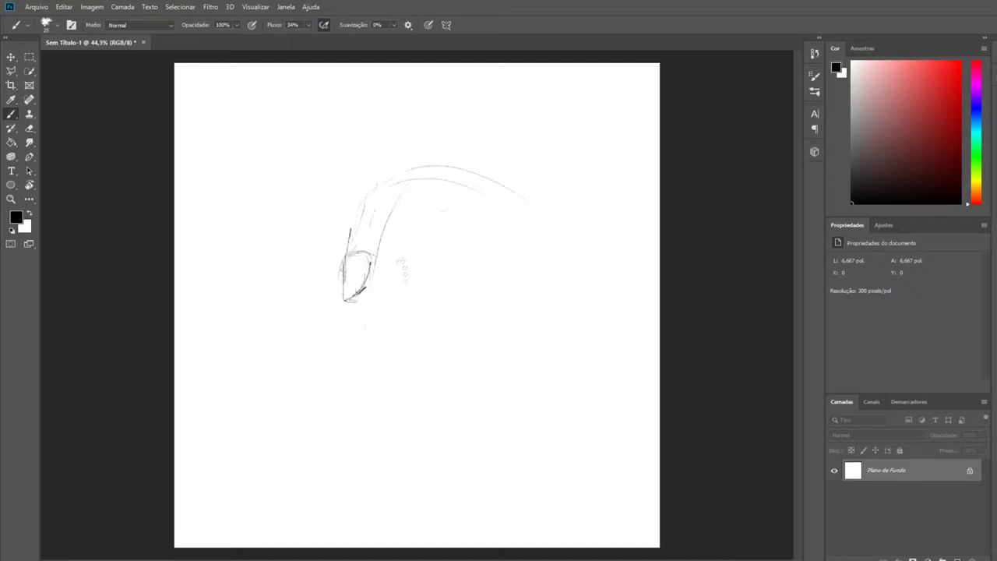
pyautogui.moveTo(450, 249); pyautogui.dragTo(455, 293)
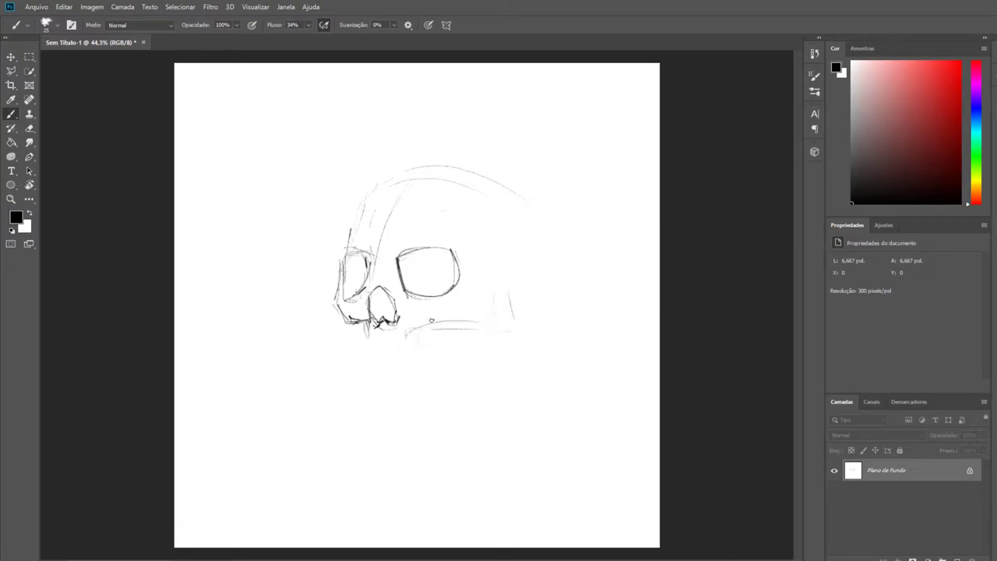
pyautogui.moveTo(487, 300); pyautogui.dragTo(472, 238)
pyautogui.moveTo(421, 322); pyautogui.dragTo(485, 316)
pyautogui.moveTo(483, 219); pyautogui.dragTo(474, 276)
# Trace the cranium outline over the top and down the back of the skull.
pyautogui.moveTo(347, 237); pyautogui.dragTo(436, 168)
pyautogui.moveTo(355, 210)
pyautogui.mouseDown()
pyautogui.moveTo(490, 168)
pyautogui.moveTo(363, 200)
pyautogui.mouseUp()
pyautogui.moveTo(348, 235)
pyautogui.mouseDown()
pyautogui.moveTo(421, 166)
pyautogui.moveTo(533, 200)
pyautogui.moveTo(573, 287)
pyautogui.moveTo(542, 378)
pyautogui.mouseUp()
pyautogui.moveTo(530, 206); pyautogui.dragTo(537, 382)
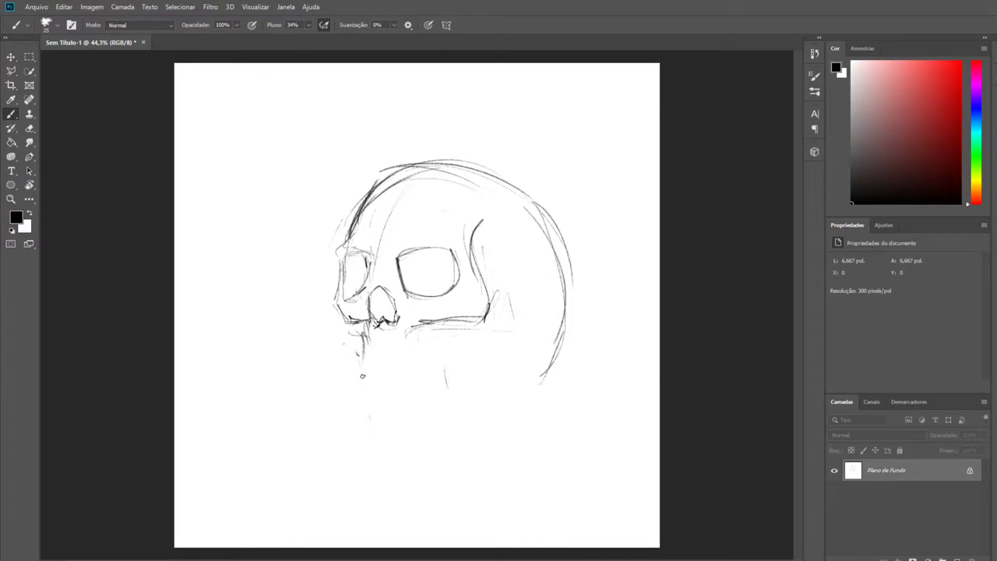
# Draw the jaw line and its right side curving toward the chin, with upper-jaw marks.
pyautogui.moveTo(364, 421); pyautogui.dragTo(490, 405)
pyautogui.moveTo(516, 334); pyautogui.dragTo(518, 384)
pyautogui.moveTo(520, 352); pyautogui.dragTo(464, 409)
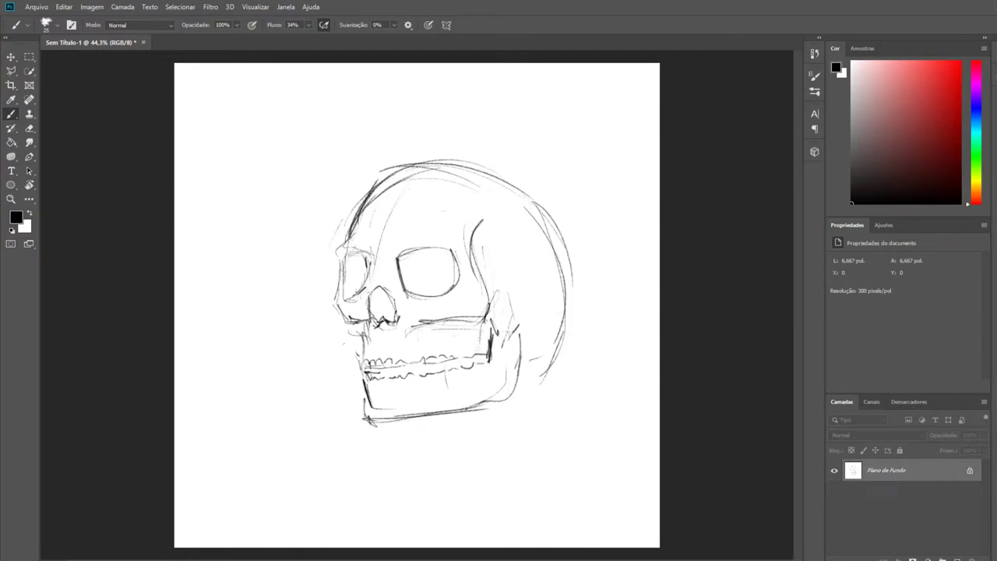
pyautogui.moveTo(483, 328); pyautogui.dragTo(482, 360)
pyautogui.moveTo(417, 342)
pyautogui.mouseDown()
pyautogui.moveTo(410, 356)
pyautogui.moveTo(489, 317)
pyautogui.mouseUp()
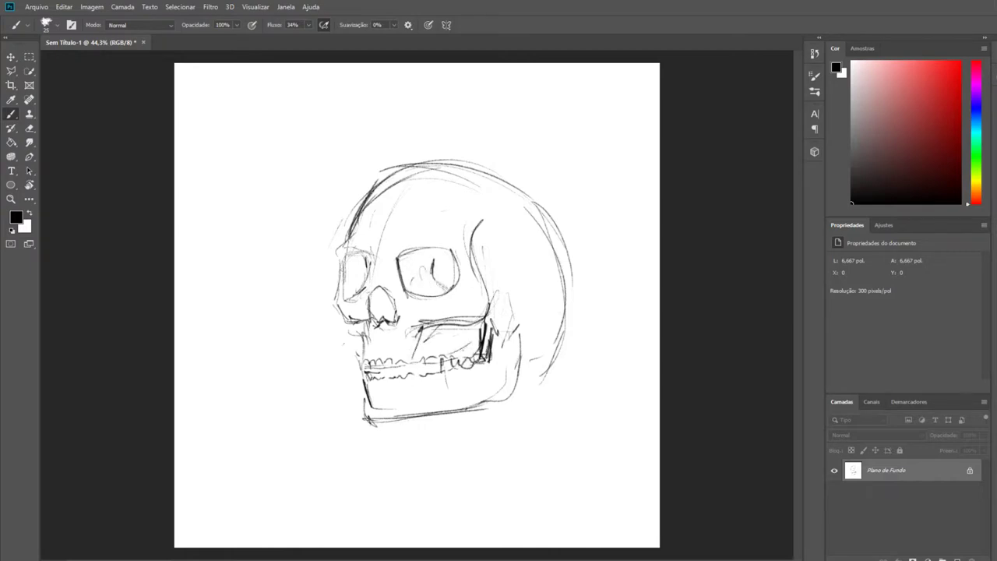
# Outline both eye sockets and add teeth strokes and long jaw lines.
pyautogui.moveTo(444, 251)
pyautogui.mouseDown()
pyautogui.moveTo(424, 275)
pyautogui.moveTo(433, 289)
pyautogui.mouseUp()
pyautogui.moveTo(365, 259); pyautogui.dragTo(372, 279)
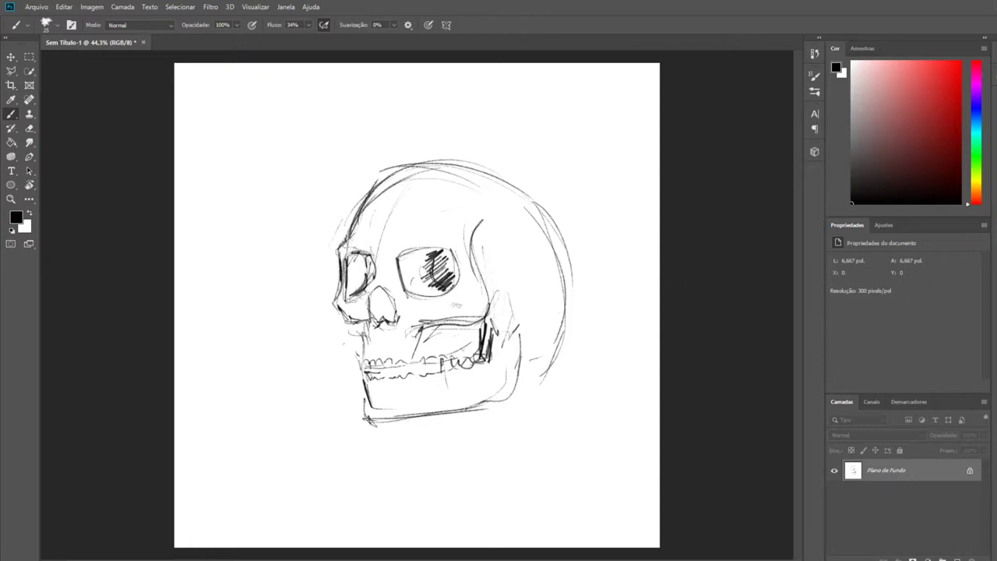
pyautogui.moveTo(366, 323)
pyautogui.mouseDown()
pyautogui.moveTo(382, 432)
pyautogui.moveTo(381, 405)
pyautogui.mouseUp()
pyautogui.moveTo(433, 334)
pyautogui.mouseDown()
pyautogui.moveTo(428, 413)
pyautogui.moveTo(460, 390)
pyautogui.mouseUp()
pyautogui.moveTo(358, 396); pyautogui.dragTo(479, 392)
pyautogui.moveTo(518, 315); pyautogui.dragTo(511, 401)
pyautogui.moveTo(499, 406); pyautogui.dragTo(341, 447)
# Add small detail strokes reinforcing the curve on the skull's right side.
pyautogui.moveTo(526, 278); pyautogui.dragTo(524, 348)
pyautogui.moveTo(566, 267); pyautogui.dragTo(510, 365)
pyautogui.moveTo(530, 173); pyautogui.dragTo(553, 202)
pyautogui.moveTo(558, 284); pyautogui.dragTo(514, 335)
# Densely hatch both eye sockets and shade the nose cavity dark.
pyautogui.moveTo(399, 301); pyautogui.dragTo(456, 269)
pyautogui.moveTo(394, 281); pyautogui.dragTo(436, 248)
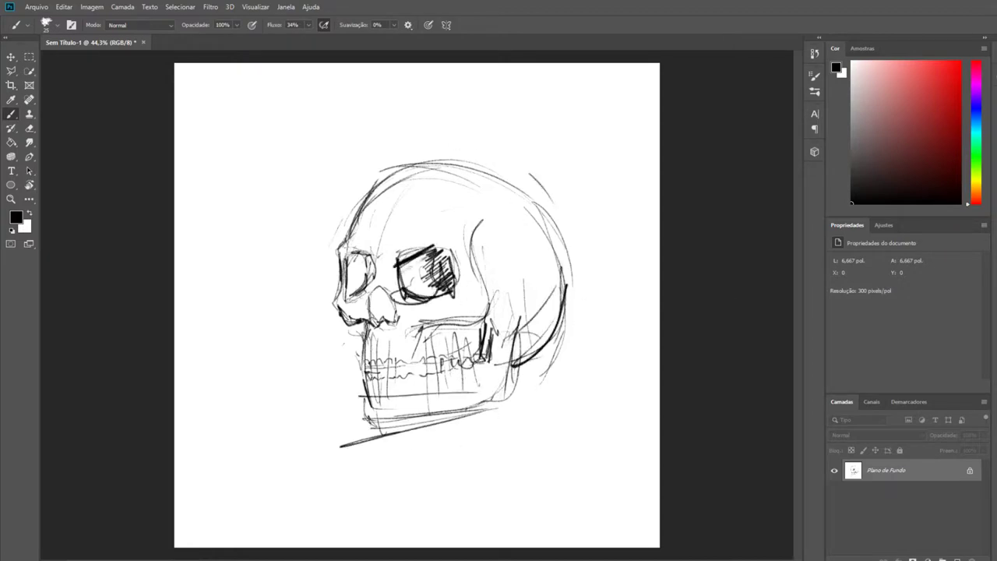
pyautogui.moveTo(421, 294); pyautogui.dragTo(440, 257)
pyautogui.moveTo(333, 273); pyautogui.dragTo(372, 248)
pyautogui.moveTo(342, 297)
pyautogui.mouseDown()
pyautogui.moveTo(379, 258)
pyautogui.moveTo(371, 326)
pyautogui.mouseUp()
pyautogui.moveTo(390, 292)
pyautogui.mouseDown()
pyautogui.moveTo(398, 323)
pyautogui.moveTo(387, 323)
pyautogui.mouseUp()
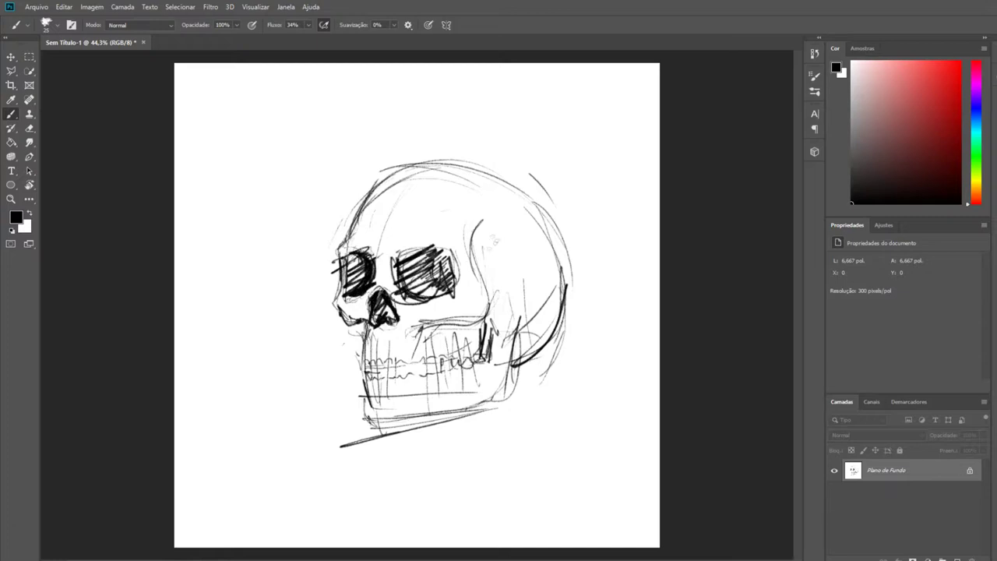
# Draw the left outline, cheekbone lines, a large right cranium arc and a jaw stroke.
pyautogui.moveTo(347, 228)
pyautogui.mouseDown()
pyautogui.moveTo(331, 312)
pyautogui.moveTo(366, 333)
pyautogui.moveTo(368, 417)
pyautogui.moveTo(527, 390)
pyautogui.mouseUp()
pyautogui.moveTo(488, 207); pyautogui.dragTo(477, 327)
pyautogui.moveTo(405, 340); pyautogui.dragTo(485, 318)
pyautogui.moveTo(366, 178); pyautogui.dragTo(600, 300)
pyautogui.moveTo(530, 366); pyautogui.dragTo(425, 435)
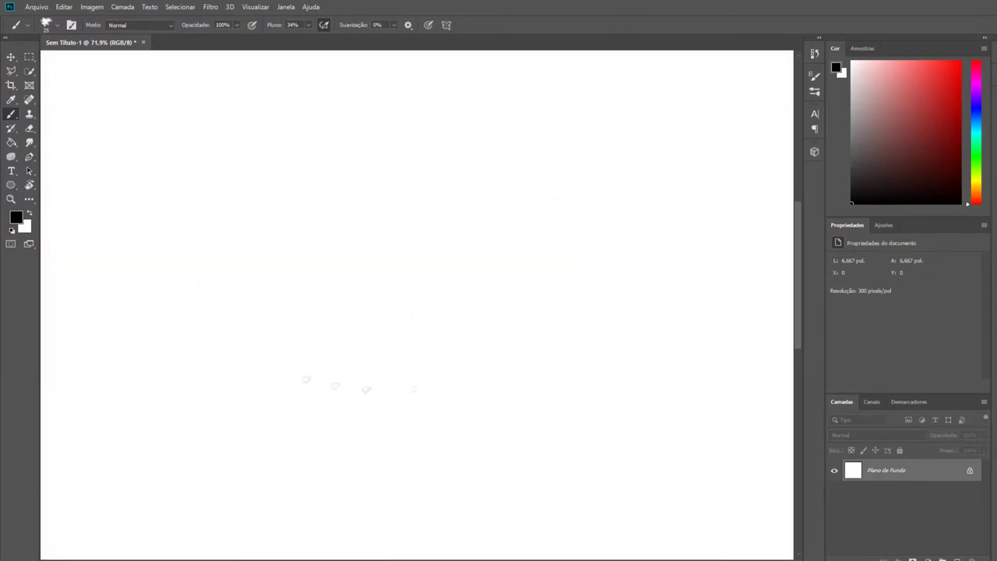
# Sketch a new large cranium oval with loose jaw, chin and neck curves.
pyautogui.moveTo(308, 116); pyautogui.dragTo(225, 261)
pyautogui.moveTo(257, 155)
pyautogui.mouseDown()
pyautogui.moveTo(227, 288)
pyautogui.moveTo(307, 388)
pyautogui.mouseUp()
pyautogui.moveTo(214, 208); pyautogui.dragTo(254, 366)
pyautogui.moveTo(201, 232); pyautogui.dragTo(250, 413)
pyautogui.moveTo(272, 411); pyautogui.dragTo(385, 515)
pyautogui.moveTo(390, 462); pyautogui.dragTo(448, 469)
# Add a small mouth stroke, an eye mark and the ear shape on the head's left.
pyautogui.moveTo(287, 228); pyautogui.dragTo(294, 246)
pyautogui.moveTo(292, 308); pyautogui.dragTo(304, 336)
pyautogui.moveTo(183, 330)
pyautogui.mouseDown()
pyautogui.moveTo(221, 304)
pyautogui.moveTo(220, 378)
pyautogui.mouseUp()
pyautogui.moveTo(193, 298)
pyautogui.mouseDown()
pyautogui.moveTo(223, 297)
pyautogui.moveTo(218, 372)
pyautogui.mouseUp()
pyautogui.moveTo(330, 279)
pyautogui.mouseDown()
pyautogui.moveTo(333, 308)
pyautogui.moveTo(313, 333)
pyautogui.mouseUp()
# Sketch a rounded eye socket, more ear strokes and the nose cavity below.
pyautogui.moveTo(282, 300); pyautogui.dragTo(374, 325)
pyautogui.moveTo(311, 336); pyautogui.dragTo(368, 335)
pyautogui.moveTo(187, 328)
pyautogui.mouseDown()
pyautogui.moveTo(234, 305)
pyautogui.moveTo(220, 387)
pyautogui.mouseUp()
pyautogui.moveTo(265, 348)
pyautogui.mouseDown()
pyautogui.moveTo(285, 402)
pyautogui.moveTo(328, 384)
pyautogui.moveTo(282, 401)
pyautogui.moveTo(307, 397)
pyautogui.mouseUp()
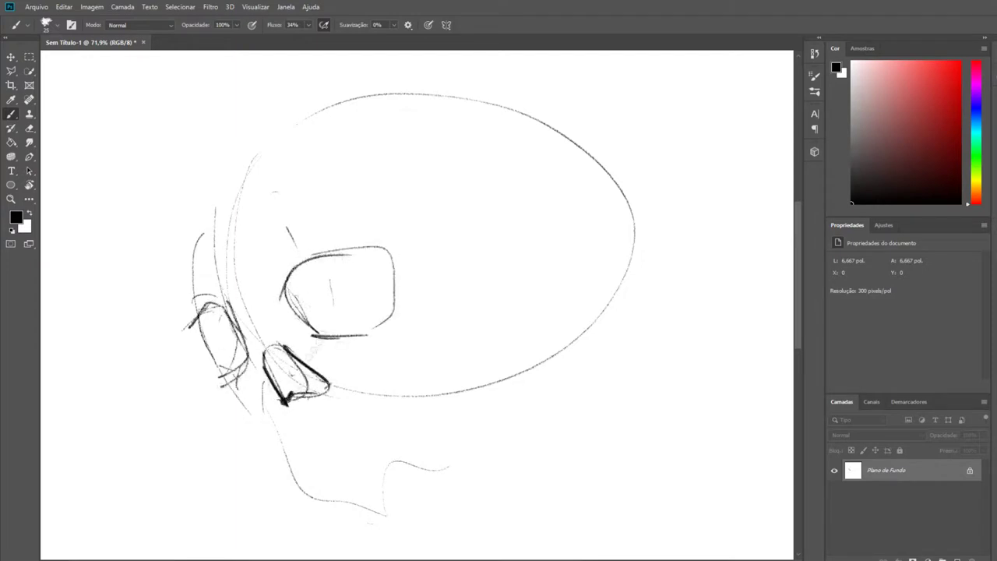
# Undo a stray stroke and redraw the cranium outline over the top and down the right side.
pyautogui.moveTo(180, 324)
pyautogui.mouseDown()
pyautogui.moveTo(205, 243)
pyautogui.moveTo(303, 139)
pyautogui.mouseUp()
pyautogui.hotkey('ctrl', 'z')
pyautogui.moveTo(199, 284); pyautogui.dragTo(256, 154)
pyautogui.moveTo(209, 212); pyautogui.dragTo(337, 112)
pyautogui.moveTo(220, 186); pyautogui.dragTo(497, 98)
pyautogui.moveTo(405, 86); pyautogui.dragTo(628, 273)
pyautogui.moveTo(452, 106); pyautogui.dragTo(592, 408)
# Add cheekbone and jaw lines, light hatching beside the nose, upper teeth and the diagonal jawline.
pyautogui.moveTo(197, 325)
pyautogui.mouseDown()
pyautogui.moveTo(234, 427)
pyautogui.moveTo(273, 410)
pyautogui.mouseUp()
pyautogui.moveTo(352, 367)
pyautogui.mouseDown()
pyautogui.moveTo(374, 360)
pyautogui.moveTo(385, 372)
pyautogui.moveTo(347, 407)
pyautogui.moveTo(419, 371)
pyautogui.moveTo(455, 287)
pyautogui.mouseUp()
pyautogui.moveTo(220, 421)
pyautogui.mouseDown()
pyautogui.moveTo(271, 426)
pyautogui.moveTo(297, 407)
pyautogui.mouseUp()
pyautogui.moveTo(287, 412)
pyautogui.mouseDown()
pyautogui.moveTo(294, 468)
pyautogui.moveTo(335, 496)
pyautogui.mouseUp()
pyautogui.moveTo(471, 399); pyautogui.dragTo(330, 483)
pyautogui.moveTo(483, 360)
pyautogui.mouseDown()
pyautogui.moveTo(310, 488)
pyautogui.moveTo(444, 389)
pyautogui.mouseUp()
pyautogui.moveTo(491, 366); pyautogui.dragTo(487, 393)
# Mark teeth along the upper and lower jaw and hatch the upper jaw area.
pyautogui.moveTo(455, 335)
pyautogui.mouseDown()
pyautogui.moveTo(451, 394)
pyautogui.moveTo(390, 433)
pyautogui.mouseUp()
pyautogui.moveTo(458, 365); pyautogui.dragTo(471, 373)
pyautogui.moveTo(315, 475); pyautogui.dragTo(366, 450)
pyautogui.moveTo(363, 388)
pyautogui.mouseDown()
pyautogui.moveTo(423, 371)
pyautogui.moveTo(455, 343)
pyautogui.mouseUp()
pyautogui.moveTo(394, 377); pyautogui.dragTo(455, 343)
pyautogui.moveTo(466, 248); pyautogui.dragTo(454, 345)
# Sketch the brow ridge and darken the eye socket and cheekbone outlines.
pyautogui.moveTo(377, 186); pyautogui.dragTo(396, 238)
pyautogui.moveTo(396, 236)
pyautogui.mouseDown()
pyautogui.moveTo(417, 246)
pyautogui.moveTo(436, 287)
pyautogui.mouseUp()
pyautogui.moveTo(376, 181); pyautogui.dragTo(427, 250)
pyautogui.moveTo(287, 295)
pyautogui.mouseDown()
pyautogui.moveTo(390, 250)
pyautogui.moveTo(394, 308)
pyautogui.mouseUp()
pyautogui.moveTo(389, 316); pyautogui.dragTo(312, 337)
pyautogui.moveTo(285, 296); pyautogui.dragTo(335, 341)
pyautogui.moveTo(193, 327)
pyautogui.mouseDown()
pyautogui.moveTo(210, 300)
pyautogui.moveTo(231, 307)
pyautogui.mouseUp()
pyautogui.moveTo(220, 307)
pyautogui.mouseDown()
pyautogui.moveTo(249, 377)
pyautogui.moveTo(217, 336)
pyautogui.moveTo(224, 344)
pyautogui.mouseUp()
# Hatch the eye sockets diagonally and add vertical tooth strokes on the upper jaw.
pyautogui.moveTo(320, 306)
pyautogui.mouseDown()
pyautogui.moveTo(335, 273)
pyautogui.moveTo(333, 320)
pyautogui.mouseUp()
pyautogui.moveTo(379, 264); pyautogui.dragTo(349, 326)
pyautogui.moveTo(391, 282); pyautogui.dragTo(360, 327)
pyautogui.moveTo(303, 445); pyautogui.dragTo(309, 480)
pyautogui.moveTo(321, 447); pyautogui.dragTo(329, 480)
pyautogui.moveTo(342, 433); pyautogui.dragTo(349, 466)
# Add teeth-line and cheek strokes, the curved chin, and the long curve at the skull's back.
pyautogui.moveTo(399, 421); pyautogui.dragTo(423, 391)
pyautogui.moveTo(437, 387); pyautogui.dragTo(457, 372)
pyautogui.moveTo(422, 443); pyautogui.dragTo(417, 506)
pyautogui.moveTo(471, 477); pyautogui.dragTo(425, 538)
pyautogui.moveTo(449, 309)
pyautogui.mouseDown()
pyautogui.moveTo(455, 281)
pyautogui.moveTo(502, 347)
pyautogui.mouseUp()
pyautogui.moveTo(452, 333); pyautogui.dragTo(503, 343)
pyautogui.moveTo(510, 285); pyautogui.dragTo(574, 452)
pyautogui.moveTo(459, 366); pyautogui.dragTo(506, 448)
pyautogui.click(11, 128)
pyautogui.scroll(-3, 417, 304)
# With the Brush, sketch a dropped lower jaw below the skull with zigzag teeth.
pyautogui.press('b')
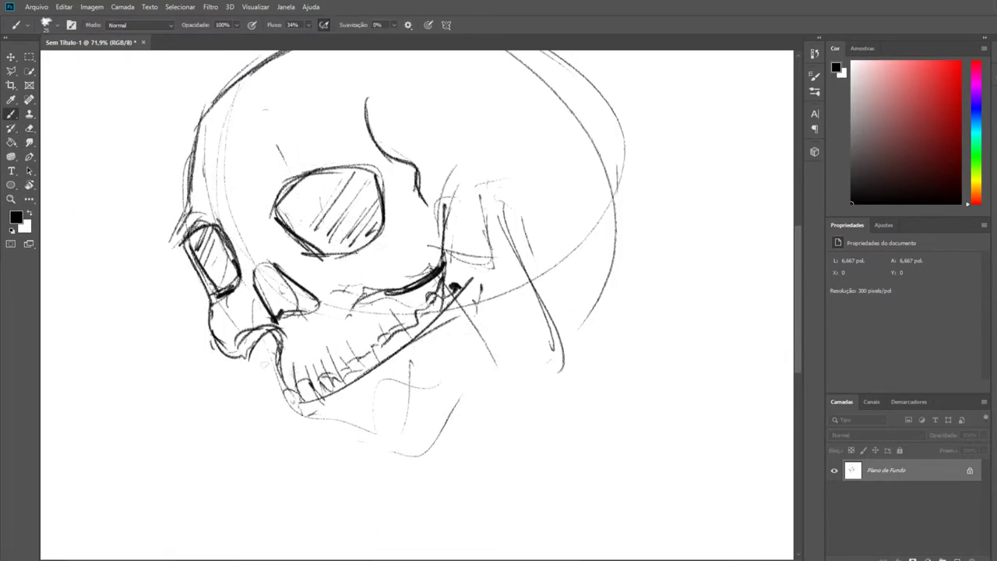
pyautogui.moveTo(373, 382); pyautogui.dragTo(467, 488)
pyautogui.moveTo(493, 429); pyautogui.dragTo(441, 491)
pyautogui.moveTo(371, 466); pyautogui.dragTo(473, 469)
pyautogui.moveTo(377, 378); pyautogui.dragTo(430, 435)
pyautogui.moveTo(405, 398); pyautogui.dragTo(438, 458)
pyautogui.moveTo(390, 363); pyautogui.dragTo(389, 448)
pyautogui.moveTo(389, 409)
pyautogui.mouseDown()
pyautogui.moveTo(401, 493)
pyautogui.moveTo(438, 511)
pyautogui.mouseUp()
pyautogui.moveTo(396, 503)
pyautogui.mouseDown()
pyautogui.moveTo(370, 481)
pyautogui.moveTo(382, 456)
pyautogui.moveTo(386, 371)
pyautogui.mouseUp()
pyautogui.moveTo(413, 511); pyautogui.dragTo(407, 449)
pyautogui.moveTo(399, 367)
pyautogui.mouseDown()
pyautogui.moveTo(437, 456)
pyautogui.moveTo(472, 472)
pyautogui.moveTo(396, 499)
pyautogui.mouseUp()
pyautogui.moveTo(514, 371)
pyautogui.mouseDown()
pyautogui.moveTo(398, 491)
pyautogui.moveTo(485, 440)
pyautogui.moveTo(535, 382)
pyautogui.mouseUp()
# Darken the lower jaw contour, the jaw hinge and its back edge.
pyautogui.moveTo(471, 310); pyautogui.dragTo(514, 399)
pyautogui.moveTo(468, 289); pyautogui.dragTo(516, 405)
pyautogui.moveTo(490, 199)
pyautogui.mouseDown()
pyautogui.moveTo(496, 290)
pyautogui.moveTo(513, 273)
pyautogui.mouseUp()
pyautogui.moveTo(465, 285)
pyautogui.mouseDown()
pyautogui.moveTo(491, 313)
pyautogui.moveTo(514, 399)
pyautogui.mouseUp()
pyautogui.moveTo(514, 405); pyautogui.dragTo(489, 467)
pyautogui.scroll(-3, 460, 525)
# Add strokes below the chin and darken the right side of the lower jaw.
pyautogui.moveTo(378, 434); pyautogui.dragTo(440, 475)
pyautogui.moveTo(499, 444); pyautogui.dragTo(429, 498)
pyautogui.moveTo(524, 421); pyautogui.dragTo(437, 506)
pyautogui.moveTo(419, 458)
pyautogui.mouseDown()
pyautogui.moveTo(468, 469)
pyautogui.moveTo(578, 305)
pyautogui.mouseUp()
pyautogui.moveTo(444, 468); pyautogui.dragTo(567, 323)
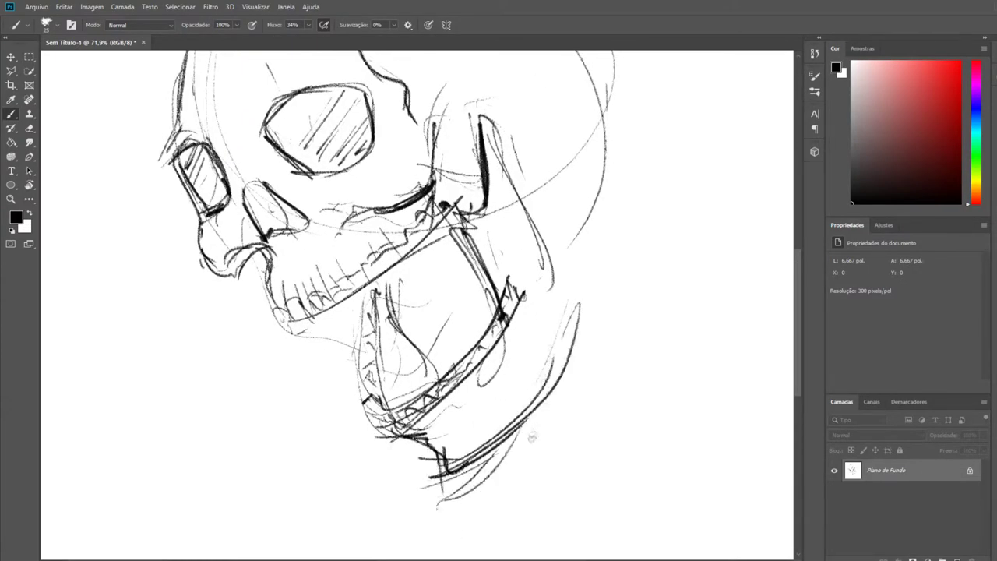
pyautogui.moveTo(451, 466); pyautogui.dragTo(563, 261)
pyautogui.moveTo(496, 160); pyautogui.dragTo(580, 323)
# Shade inside the open mouth and add right-side jaw, cheek and back-of-skull strokes.
pyautogui.scroll(3, 620, 242)
pyautogui.moveTo(404, 351)
pyautogui.mouseDown()
pyautogui.moveTo(440, 428)
pyautogui.moveTo(436, 327)
pyautogui.mouseUp()
pyautogui.moveTo(623, 226); pyautogui.dragTo(558, 331)
pyautogui.moveTo(549, 253); pyautogui.dragTo(573, 290)
pyautogui.moveTo(507, 248)
pyautogui.mouseDown()
pyautogui.moveTo(596, 316)
pyautogui.moveTo(624, 265)
pyautogui.mouseUp()
pyautogui.moveTo(651, 195); pyautogui.dragTo(690, 269)
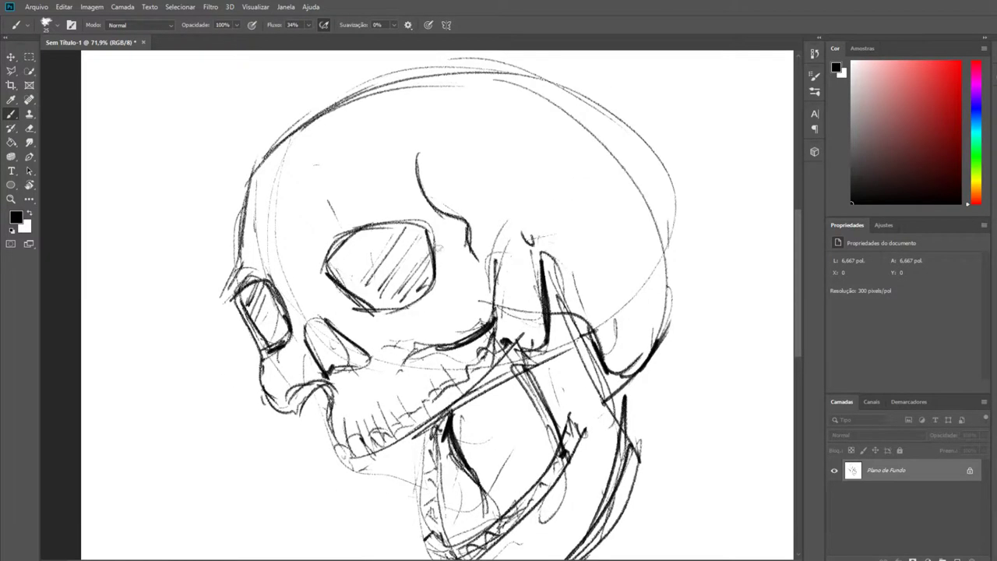
# Fill both eye sockets and the nasal cavity with dense dark hatching.
pyautogui.moveTo(374, 230)
pyautogui.mouseDown()
pyautogui.moveTo(331, 273)
pyautogui.moveTo(358, 282)
pyautogui.mouseUp()
pyautogui.moveTo(419, 234)
pyautogui.mouseDown()
pyautogui.moveTo(382, 288)
pyautogui.moveTo(355, 290)
pyautogui.mouseUp()
pyautogui.moveTo(434, 249); pyautogui.dragTo(380, 309)
pyautogui.moveTo(226, 296)
pyautogui.mouseDown()
pyautogui.moveTo(266, 315)
pyautogui.moveTo(285, 346)
pyautogui.mouseUp()
pyautogui.moveTo(308, 312)
pyautogui.mouseDown()
pyautogui.moveTo(333, 327)
pyautogui.moveTo(341, 355)
pyautogui.moveTo(366, 374)
pyautogui.mouseUp()
# Retrace the skull's left edge, nasal outline, cheek, upper-jaw teeth line and brow.
pyautogui.moveTo(248, 249); pyautogui.dragTo(226, 304)
pyautogui.moveTo(328, 251); pyautogui.dragTo(268, 282)
pyautogui.moveTo(243, 360); pyautogui.dragTo(265, 403)
pyautogui.moveTo(339, 375); pyautogui.dragTo(351, 414)
pyautogui.moveTo(263, 379)
pyautogui.mouseDown()
pyautogui.moveTo(319, 398)
pyautogui.moveTo(400, 472)
pyautogui.mouseUp()
pyautogui.moveTo(343, 468); pyautogui.dragTo(565, 334)
pyautogui.moveTo(412, 350); pyautogui.dragTo(482, 335)
pyautogui.moveTo(505, 304); pyautogui.dragTo(494, 323)
pyautogui.moveTo(417, 165); pyautogui.dragTo(478, 259)
pyautogui.moveTo(583, 298); pyautogui.dragTo(589, 308)
# Hatch the temple above the cheekbone with diagonal strokes.
pyautogui.moveTo(437, 187); pyautogui.dragTo(467, 140)
pyautogui.moveTo(452, 204); pyautogui.dragTo(488, 160)
pyautogui.moveTo(470, 219); pyautogui.dragTo(506, 179)
pyautogui.moveTo(485, 236); pyautogui.dragTo(521, 195)
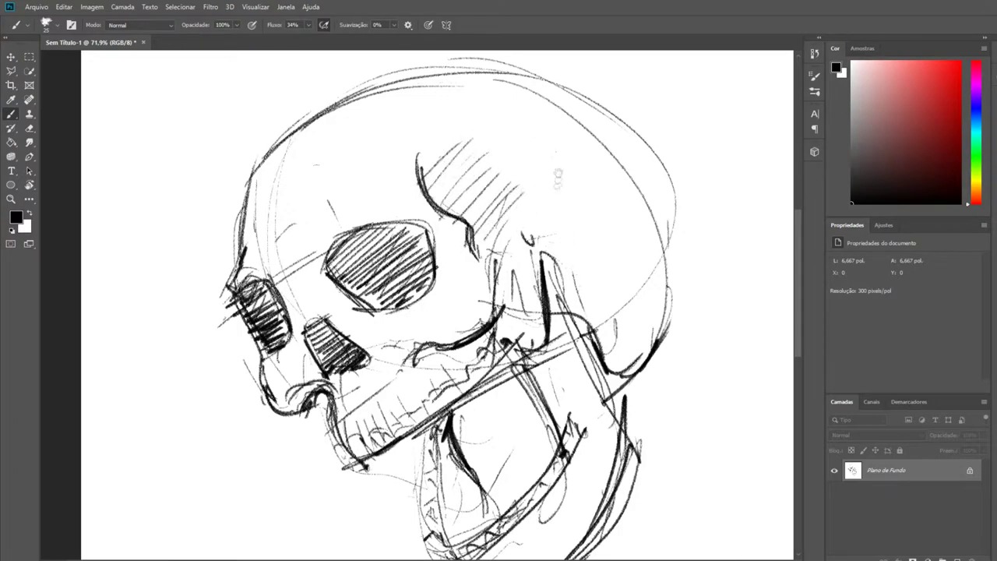
pyautogui.moveTo(547, 128); pyautogui.dragTo(506, 93)
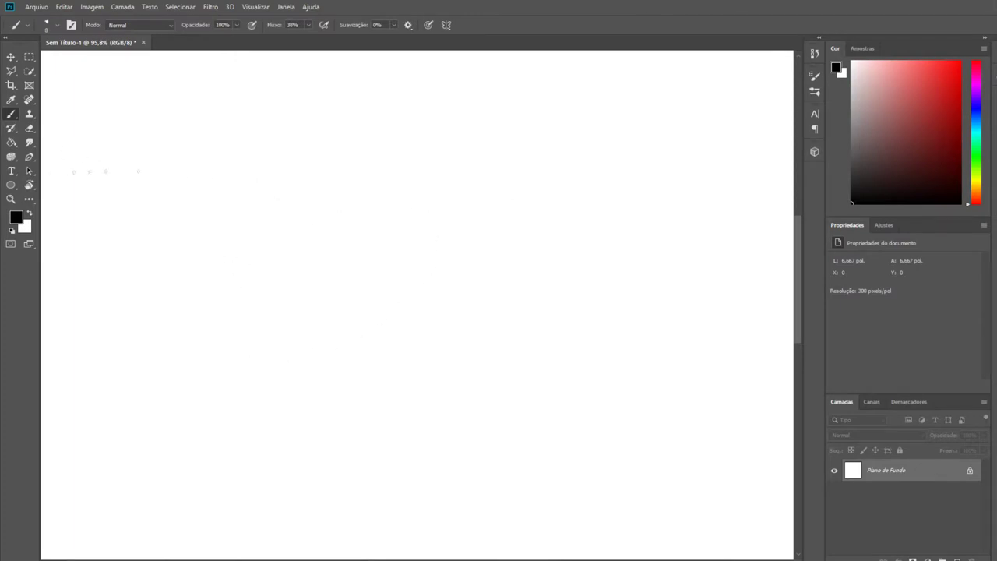
# Draw the cranium ellipse and outline an eye socket on its right edge.
pyautogui.moveTo(311, 111); pyautogui.dragTo(200, 288)
pyautogui.moveTo(363, 321); pyautogui.dragTo(312, 110)
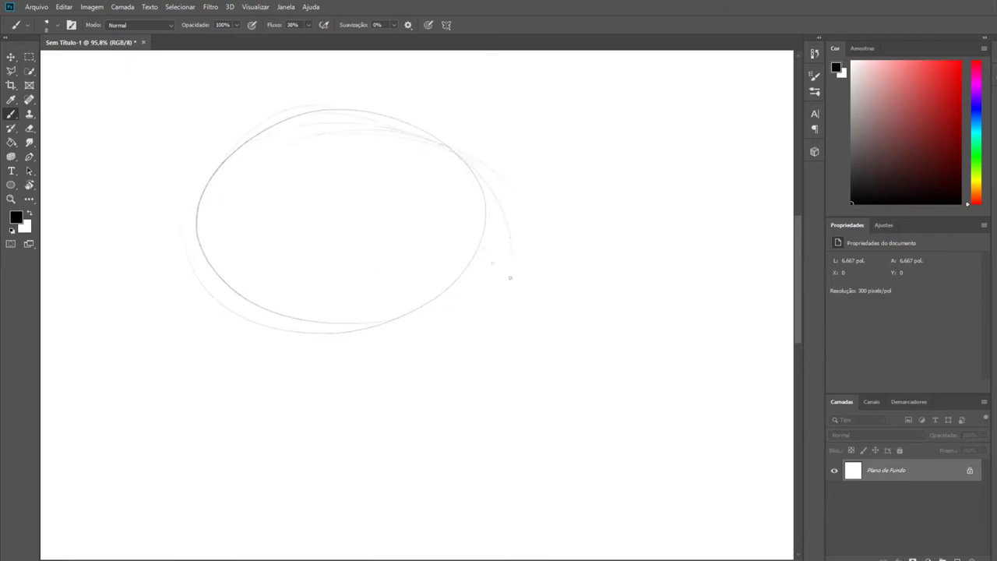
pyautogui.moveTo(325, 118); pyautogui.dragTo(480, 165)
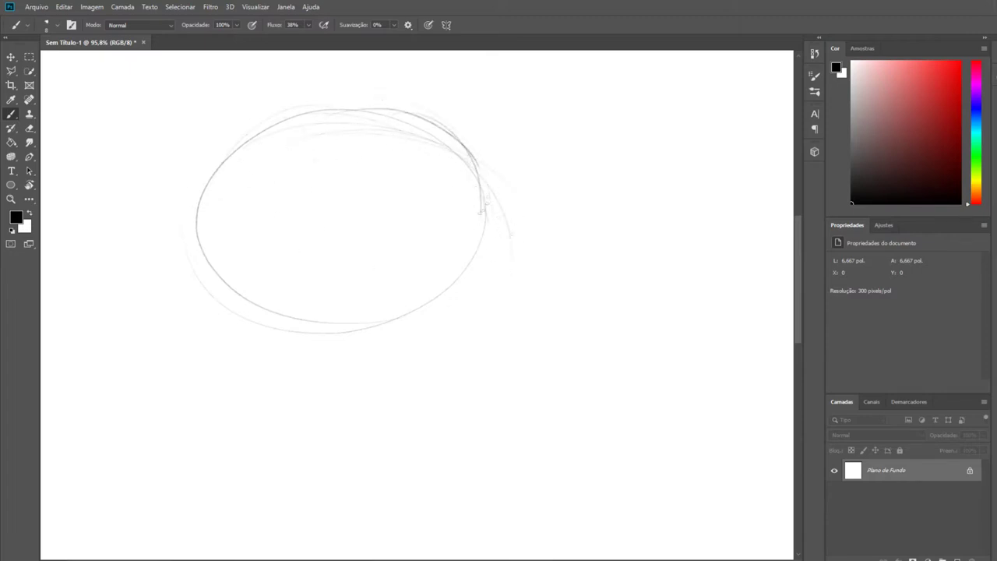
pyautogui.moveTo(472, 199)
pyautogui.mouseDown()
pyautogui.moveTo(458, 248)
pyautogui.moveTo(468, 262)
pyautogui.mouseUp()
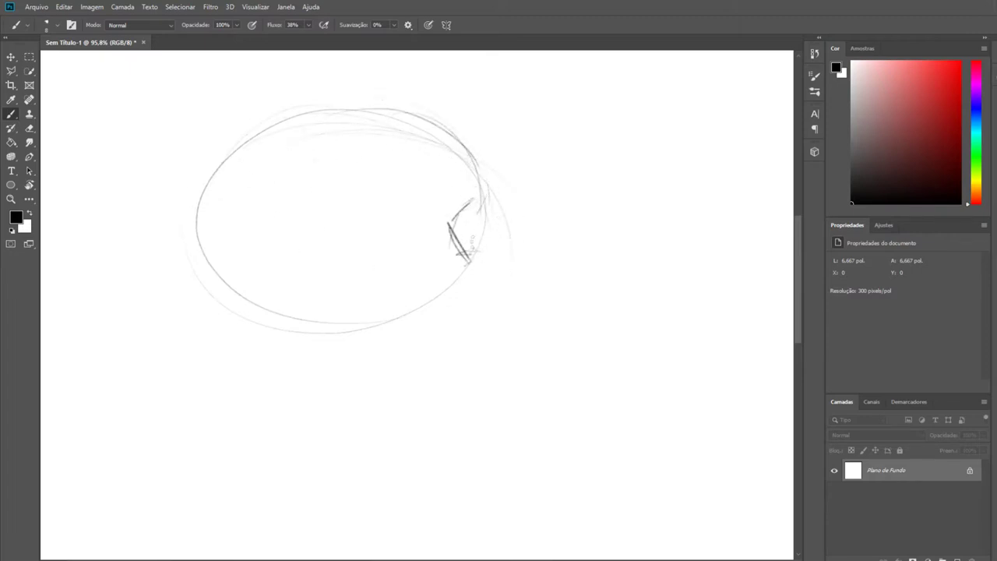
pyautogui.moveTo(472, 198)
pyautogui.mouseDown()
pyautogui.moveTo(460, 263)
pyautogui.moveTo(472, 245)
pyautogui.moveTo(483, 254)
pyautogui.mouseUp()
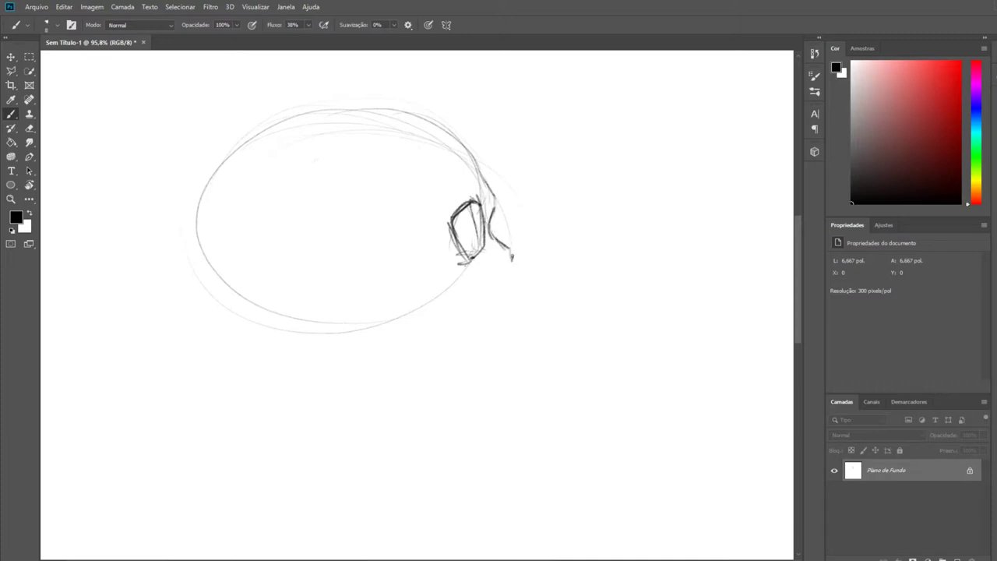
# Draw the nose profile, the jaw-to-chin line and the mouth line.
pyautogui.moveTo(494, 240); pyautogui.dragTo(503, 299)
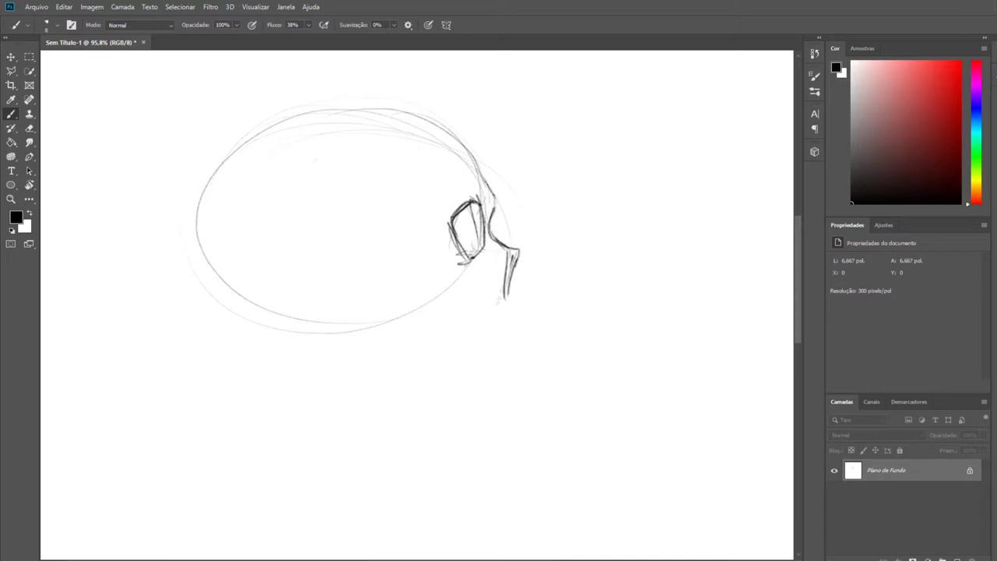
pyautogui.moveTo(505, 294); pyautogui.dragTo(531, 343)
pyautogui.moveTo(328, 287); pyautogui.dragTo(389, 385)
pyautogui.moveTo(349, 344)
pyautogui.mouseDown()
pyautogui.moveTo(466, 379)
pyautogui.moveTo(517, 382)
pyautogui.mouseUp()
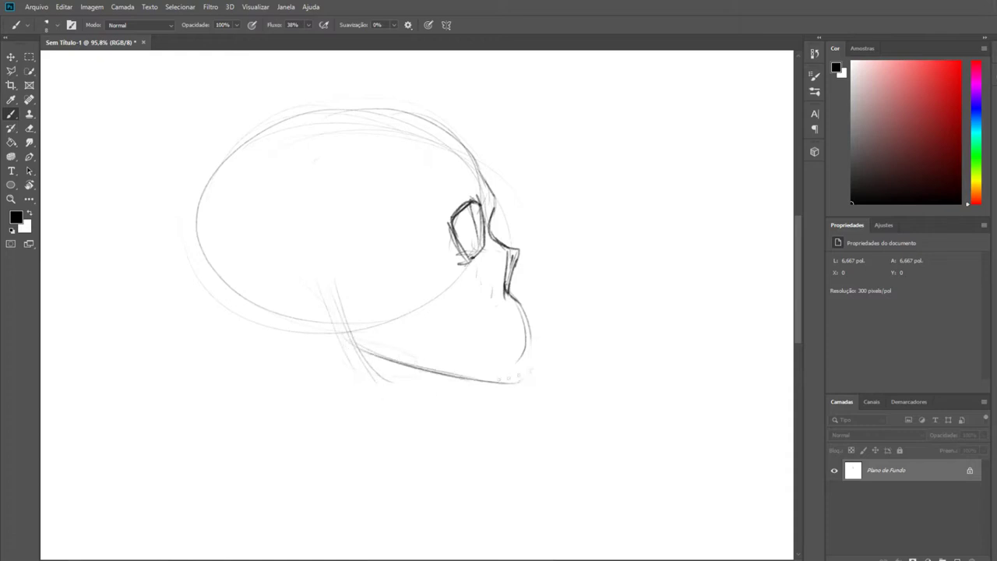
pyautogui.moveTo(530, 331); pyautogui.dragTo(524, 382)
pyautogui.moveTo(401, 367); pyautogui.dragTo(531, 384)
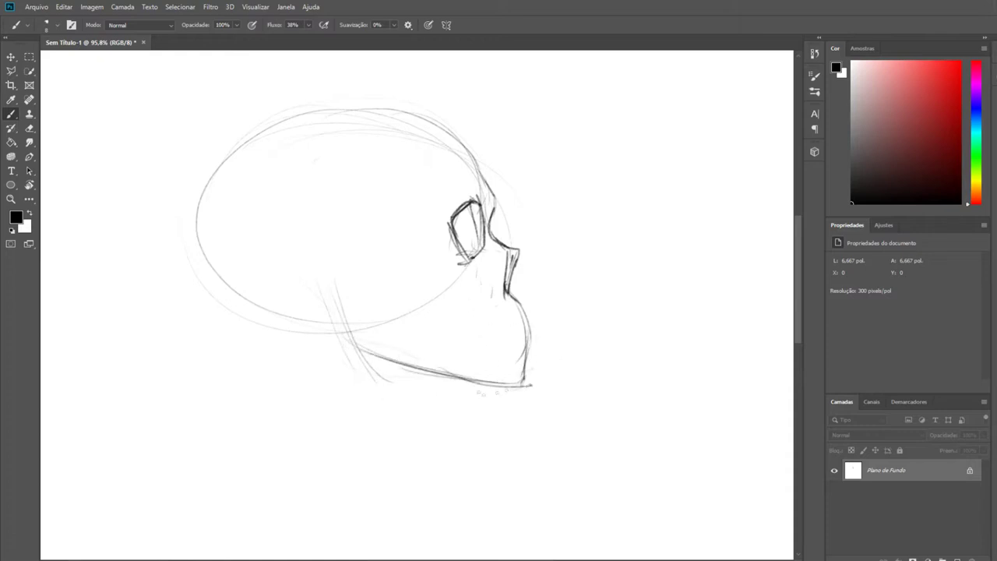
pyautogui.moveTo(527, 325); pyautogui.dragTo(449, 334)
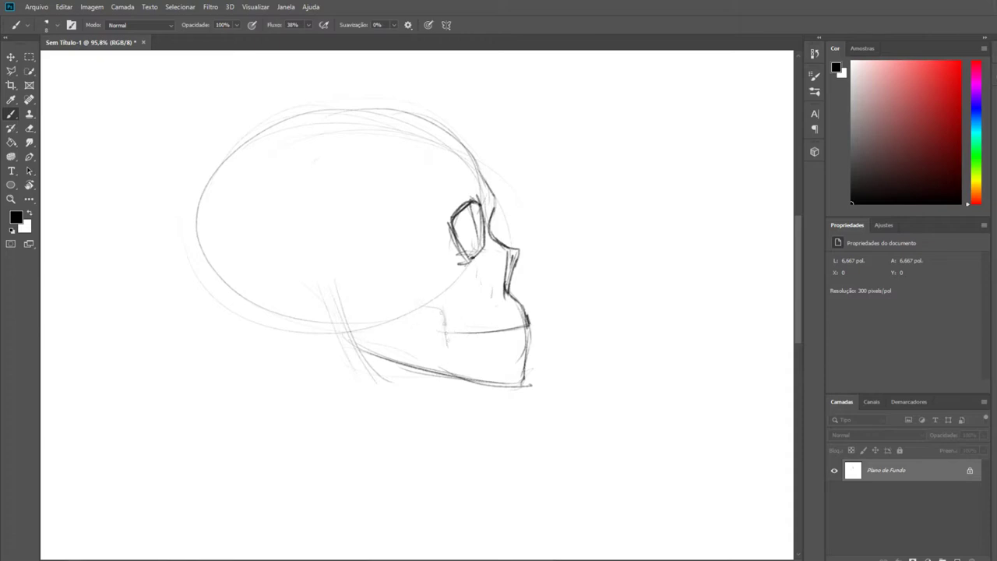
# Sketch the cheekbone, mark the teeth, and darken the jaw ramus with its hook.
pyautogui.moveTo(387, 282); pyautogui.dragTo(443, 325)
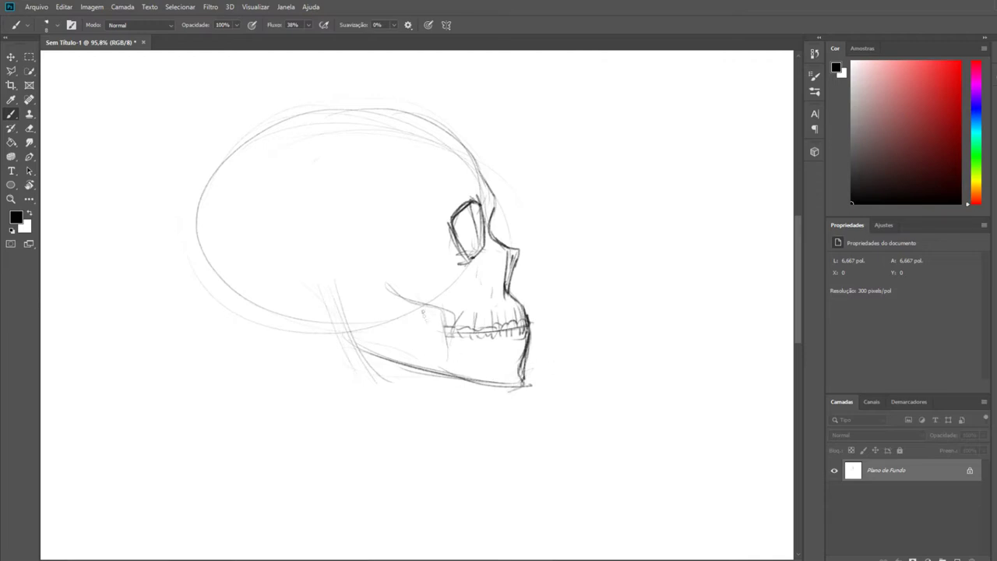
pyautogui.moveTo(429, 341); pyautogui.dragTo(499, 368)
pyautogui.moveTo(334, 256)
pyautogui.mouseDown()
pyautogui.moveTo(457, 257)
pyautogui.moveTo(437, 204)
pyautogui.moveTo(441, 267)
pyautogui.mouseUp()
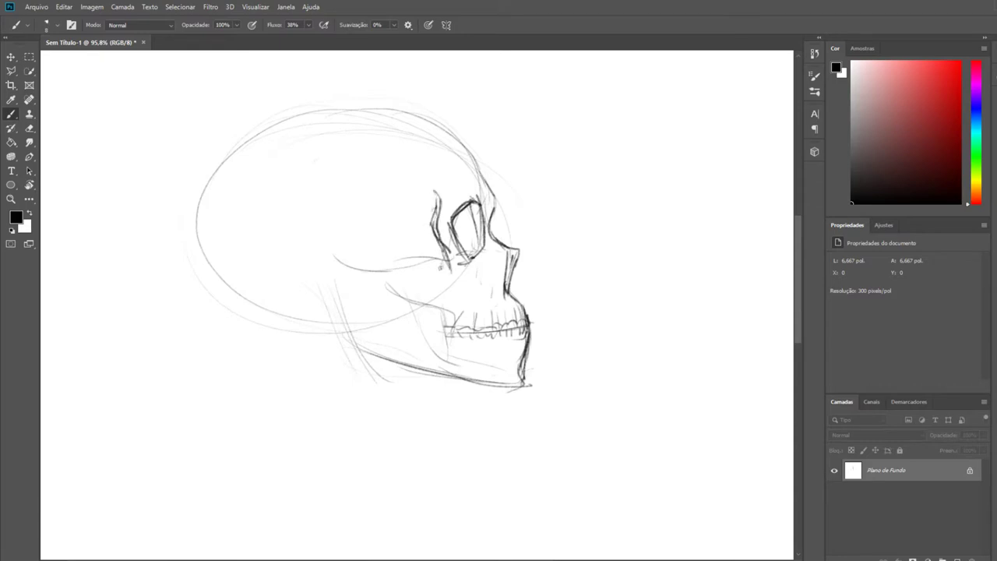
pyautogui.moveTo(340, 270); pyautogui.dragTo(449, 259)
pyautogui.moveTo(389, 282)
pyautogui.mouseDown()
pyautogui.moveTo(472, 311)
pyautogui.moveTo(454, 360)
pyautogui.mouseUp()
pyautogui.moveTo(330, 270); pyautogui.dragTo(373, 355)
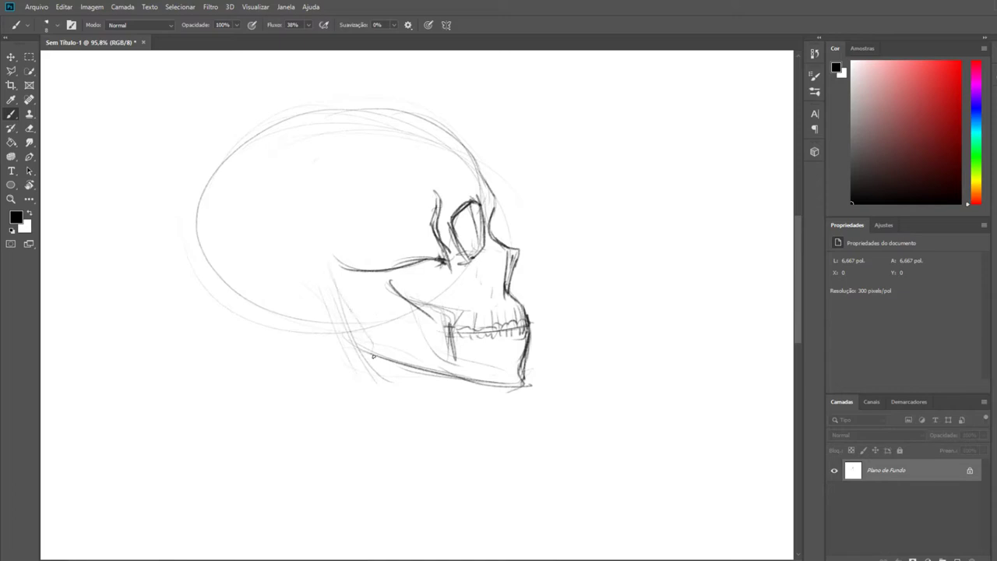
pyautogui.moveTo(333, 277)
pyautogui.mouseDown()
pyautogui.moveTo(378, 360)
pyautogui.moveTo(366, 299)
pyautogui.moveTo(423, 305)
pyautogui.moveTo(413, 312)
pyautogui.moveTo(456, 357)
pyautogui.mouseUp()
# Add tooth lines, darken the jaw edge to the chin and the lower skull back.
pyautogui.moveTo(505, 311); pyautogui.dragTo(500, 335)
pyautogui.moveTo(526, 304); pyautogui.dragTo(532, 346)
pyautogui.moveTo(363, 357); pyautogui.dragTo(523, 387)
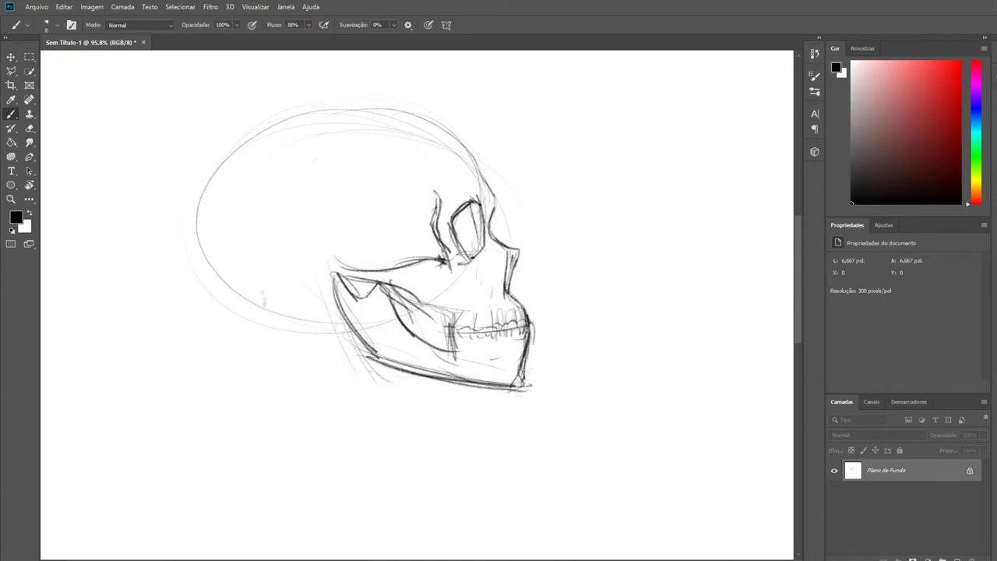
pyautogui.moveTo(196, 257); pyautogui.dragTo(290, 326)
# Redraw the back of the cranium darker, undoing unsatisfactory strokes.
pyautogui.moveTo(221, 303); pyautogui.dragTo(196, 198)
pyautogui.moveTo(210, 285); pyautogui.dragTo(237, 157)
pyautogui.hotkey('ctrl', 'z')
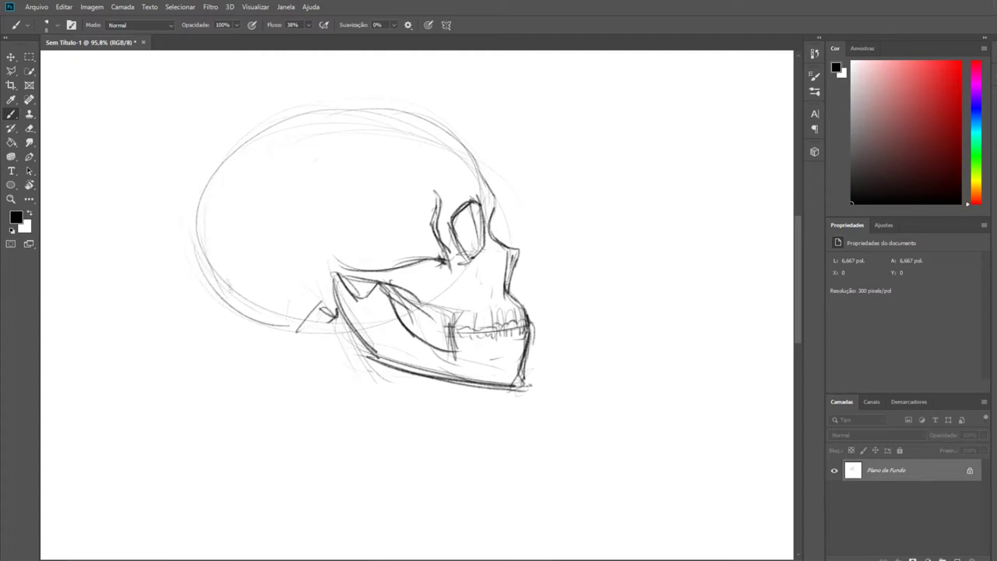
pyautogui.moveTo(197, 226); pyautogui.dragTo(304, 104)
pyautogui.hotkey('ctrl', 'z')
pyautogui.moveTo(201, 251); pyautogui.dragTo(262, 121)
# Redraw the top of the cranium as a bolder curve, undoing one stroke.
pyautogui.moveTo(208, 201); pyautogui.dragTo(298, 106)
pyautogui.moveTo(223, 162); pyautogui.dragTo(497, 189)
pyautogui.moveTo(468, 140); pyautogui.dragTo(496, 201)
pyautogui.moveTo(415, 119); pyautogui.dragTo(472, 159)
pyautogui.hotkey('ctrl', 'z')
pyautogui.moveTo(257, 134); pyautogui.dragTo(429, 102)
pyautogui.moveTo(343, 103); pyautogui.dragTo(454, 129)
# Hatch the temple, fill the eye socket densely, and hatch the cheek area.
pyautogui.moveTo(358, 231); pyautogui.dragTo(432, 196)
pyautogui.moveTo(349, 263); pyautogui.dragTo(437, 213)
pyautogui.moveTo(398, 265); pyautogui.dragTo(482, 208)
pyautogui.moveTo(460, 243); pyautogui.dragTo(488, 211)
pyautogui.moveTo(402, 321); pyautogui.dragTo(433, 303)
pyautogui.moveTo(424, 351)
pyautogui.mouseDown()
pyautogui.moveTo(461, 298)
pyautogui.moveTo(457, 385)
pyautogui.mouseUp()
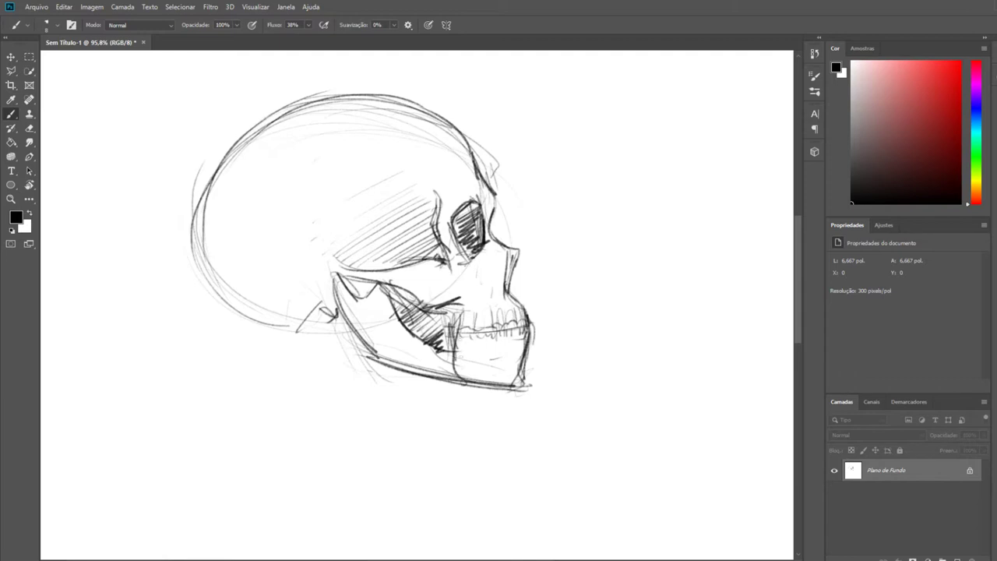
# Sketch light cranium arcs and begin rough face strokes on a new oval study.
pyautogui.moveTo(195, 195); pyautogui.dragTo(394, 325)
pyautogui.moveTo(229, 277); pyautogui.dragTo(391, 309)
pyautogui.moveTo(472, 148); pyautogui.dragTo(398, 334)
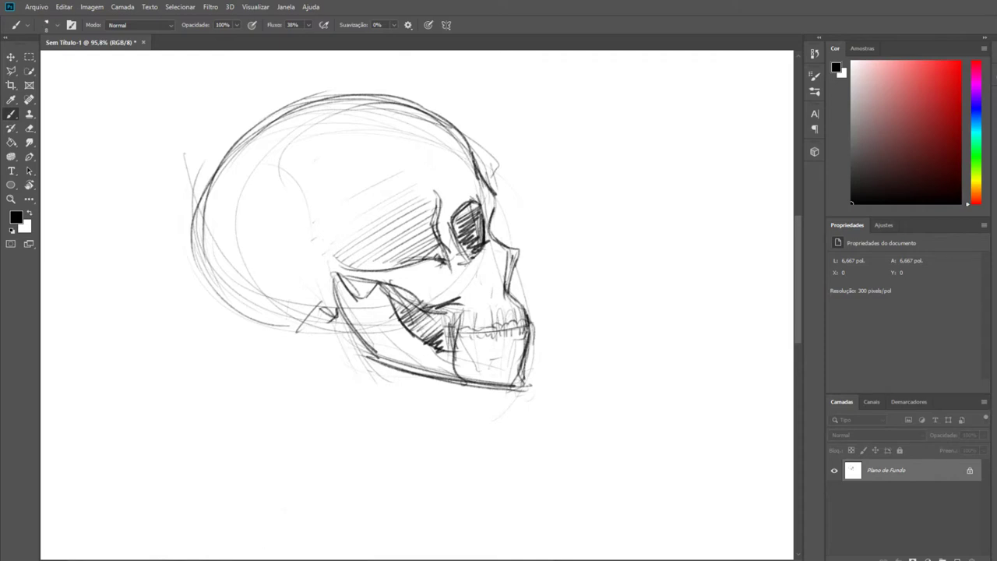
pyautogui.moveTo(271, 176); pyautogui.dragTo(254, 236)
pyautogui.moveTo(290, 202)
pyautogui.mouseDown()
pyautogui.moveTo(262, 235)
pyautogui.moveTo(259, 273)
pyautogui.mouseUp()
pyautogui.moveTo(301, 235); pyautogui.dragTo(271, 283)
# Sketch the eye guideline, cheek lines, jaw base line and chin curve on the oval.
pyautogui.moveTo(274, 215); pyautogui.dragTo(384, 223)
pyautogui.moveTo(312, 252); pyautogui.dragTo(373, 276)
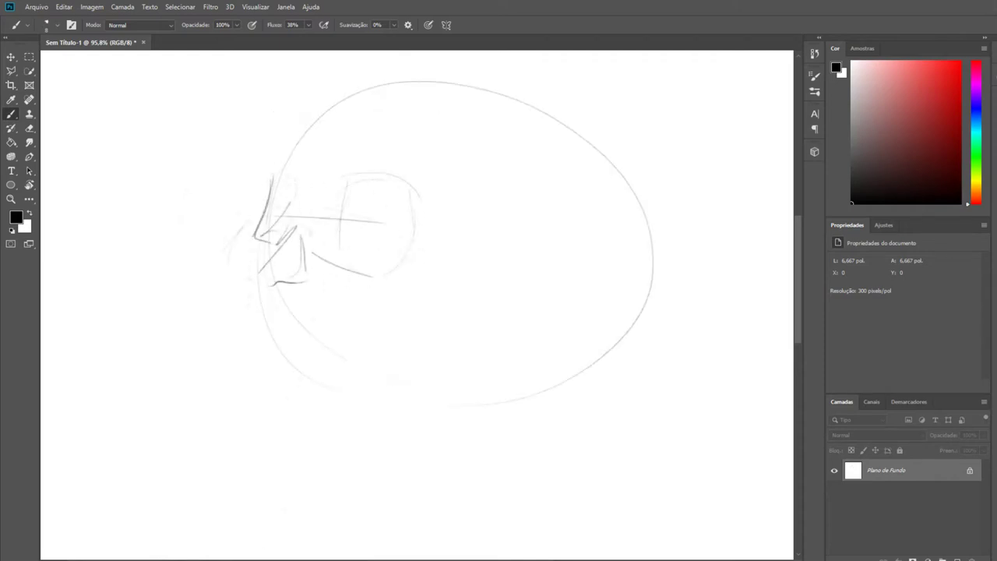
pyautogui.moveTo(321, 306); pyautogui.dragTo(421, 330)
pyautogui.moveTo(443, 276); pyautogui.dragTo(411, 332)
pyautogui.moveTo(496, 159)
pyautogui.mouseDown()
pyautogui.moveTo(455, 249)
pyautogui.moveTo(450, 323)
pyautogui.mouseUp()
pyautogui.moveTo(249, 266); pyautogui.dragTo(225, 320)
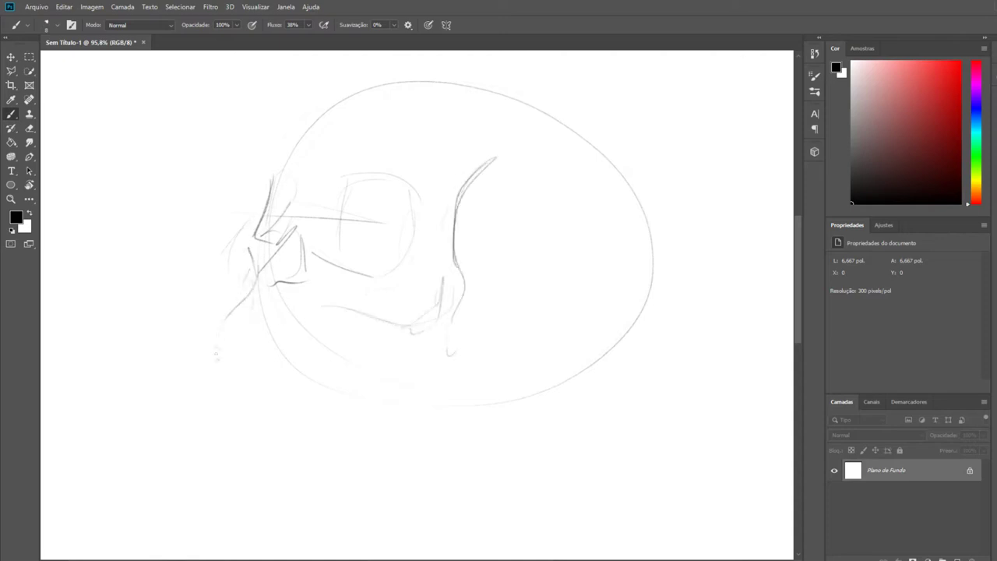
pyautogui.moveTo(176, 411); pyautogui.dragTo(391, 443)
pyautogui.moveTo(349, 427); pyautogui.dragTo(473, 404)
pyautogui.moveTo(491, 325); pyautogui.dragTo(437, 425)
# Draw the nose profile, bridge, nostril, squared nasal bone and round eye socket.
pyautogui.moveTo(222, 343); pyautogui.dragTo(217, 387)
pyautogui.moveTo(207, 386); pyautogui.dragTo(190, 408)
pyautogui.moveTo(237, 312)
pyautogui.mouseDown()
pyautogui.moveTo(304, 220)
pyautogui.moveTo(260, 287)
pyautogui.mouseUp()
pyautogui.moveTo(280, 173)
pyautogui.mouseDown()
pyautogui.moveTo(258, 234)
pyautogui.moveTo(296, 226)
pyautogui.moveTo(296, 215)
pyautogui.mouseUp()
pyautogui.moveTo(347, 186)
pyautogui.mouseDown()
pyautogui.moveTo(340, 262)
pyautogui.moveTo(412, 204)
pyautogui.mouseUp()
pyautogui.moveTo(412, 204); pyautogui.dragTo(367, 274)
# Darken the cheekbone lines.
pyautogui.moveTo(320, 310); pyautogui.dragTo(429, 315)
pyautogui.moveTo(337, 303)
pyautogui.mouseDown()
pyautogui.moveTo(456, 285)
pyautogui.moveTo(455, 296)
pyautogui.mouseUp()
pyautogui.moveTo(405, 313); pyautogui.dragTo(429, 314)
pyautogui.moveTo(318, 316); pyautogui.dragTo(342, 301)
# Rotate the view about 28° counterclockwise and draw the upper-teeth line with vertical teeth strokes.
pyautogui.press('r')
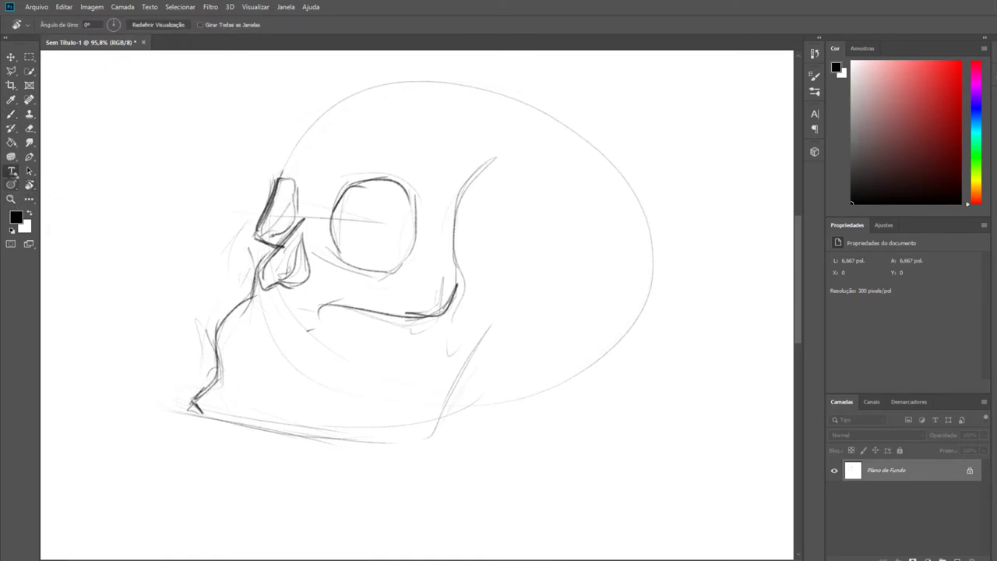
pyautogui.moveTo(545, 296); pyautogui.dragTo(507, 179)
pyautogui.moveTo(277, 432); pyautogui.dragTo(433, 379)
pyautogui.moveTo(415, 335)
pyautogui.mouseDown()
pyautogui.moveTo(421, 387)
pyautogui.moveTo(446, 409)
pyautogui.mouseUp()
pyautogui.moveTo(257, 429)
pyautogui.mouseDown()
pyautogui.moveTo(421, 377)
pyautogui.moveTo(262, 435)
pyautogui.mouseUp()
pyautogui.moveTo(260, 399); pyautogui.dragTo(265, 430)
pyautogui.moveTo(268, 378); pyautogui.dragTo(265, 456)
pyautogui.moveTo(300, 394); pyautogui.dragTo(304, 420)
pyautogui.moveTo(323, 389); pyautogui.dragTo(326, 413)
pyautogui.moveTo(360, 371); pyautogui.dragTo(349, 399)
pyautogui.moveTo(270, 441)
pyautogui.mouseDown()
pyautogui.moveTo(402, 397)
pyautogui.moveTo(446, 417)
pyautogui.mouseUp()
# Darken the jaw ramus and add cheekbone arch strokes and a darker jawline.
pyautogui.moveTo(429, 318)
pyautogui.mouseDown()
pyautogui.moveTo(438, 400)
pyautogui.moveTo(479, 261)
pyautogui.moveTo(517, 245)
pyautogui.mouseUp()
pyautogui.moveTo(433, 257); pyautogui.dragTo(561, 223)
pyautogui.moveTo(472, 269)
pyautogui.mouseDown()
pyautogui.moveTo(573, 250)
pyautogui.moveTo(491, 414)
pyautogui.mouseUp()
pyautogui.moveTo(251, 514)
pyautogui.mouseDown()
pyautogui.moveTo(526, 421)
pyautogui.moveTo(490, 429)
pyautogui.mouseUp()
# Hatch both eye sockets, the nasal cavity and the shadow beside the jaw.
pyautogui.moveTo(320, 234); pyautogui.dragTo(358, 304)
pyautogui.moveTo(343, 210)
pyautogui.mouseDown()
pyautogui.moveTo(312, 250)
pyautogui.moveTo(320, 268)
pyautogui.mouseUp()
pyautogui.moveTo(371, 234)
pyautogui.mouseDown()
pyautogui.moveTo(331, 284)
pyautogui.moveTo(350, 300)
pyautogui.mouseUp()
pyautogui.moveTo(254, 260)
pyautogui.mouseDown()
pyautogui.moveTo(238, 290)
pyautogui.moveTo(243, 316)
pyautogui.mouseUp()
pyautogui.moveTo(287, 304)
pyautogui.mouseDown()
pyautogui.moveTo(272, 328)
pyautogui.moveTo(273, 355)
pyautogui.mouseUp()
pyautogui.moveTo(428, 318)
pyautogui.mouseDown()
pyautogui.moveTo(390, 347)
pyautogui.moveTo(401, 363)
pyautogui.mouseUp()
pyautogui.moveTo(437, 354); pyautogui.dragTo(417, 385)
# Trace the cranium outline and redraw the back of the skull, jaw hinge and ear area.
pyautogui.moveTo(234, 263)
pyautogui.mouseDown()
pyautogui.moveTo(249, 156)
pyautogui.moveTo(335, 101)
pyautogui.moveTo(497, 81)
pyautogui.moveTo(561, 109)
pyautogui.moveTo(608, 257)
pyautogui.mouseUp()
pyautogui.moveTo(500, 292); pyautogui.dragTo(521, 310)
pyautogui.moveTo(513, 326); pyautogui.dragTo(547, 354)
pyautogui.moveTo(520, 304); pyautogui.dragTo(538, 339)
pyautogui.moveTo(622, 244); pyautogui.dragTo(534, 356)
pyautogui.moveTo(506, 306); pyautogui.dragTo(521, 329)
pyautogui.moveTo(564, 293); pyautogui.dragTo(539, 340)
# Strengthen the lower jaw and add the zygomatic arch, temple outline and jaw-angle line.
pyautogui.moveTo(404, 447); pyautogui.dragTo(289, 494)
pyautogui.moveTo(478, 412); pyautogui.dragTo(320, 484)
pyautogui.moveTo(351, 343)
pyautogui.mouseDown()
pyautogui.moveTo(348, 376)
pyautogui.moveTo(359, 369)
pyautogui.mouseUp()
pyautogui.moveTo(394, 309); pyautogui.dragTo(385, 317)
pyautogui.moveTo(342, 343); pyautogui.dragTo(456, 291)
pyautogui.moveTo(405, 135); pyautogui.dragTo(436, 245)
pyautogui.moveTo(238, 211); pyautogui.dragTo(239, 245)
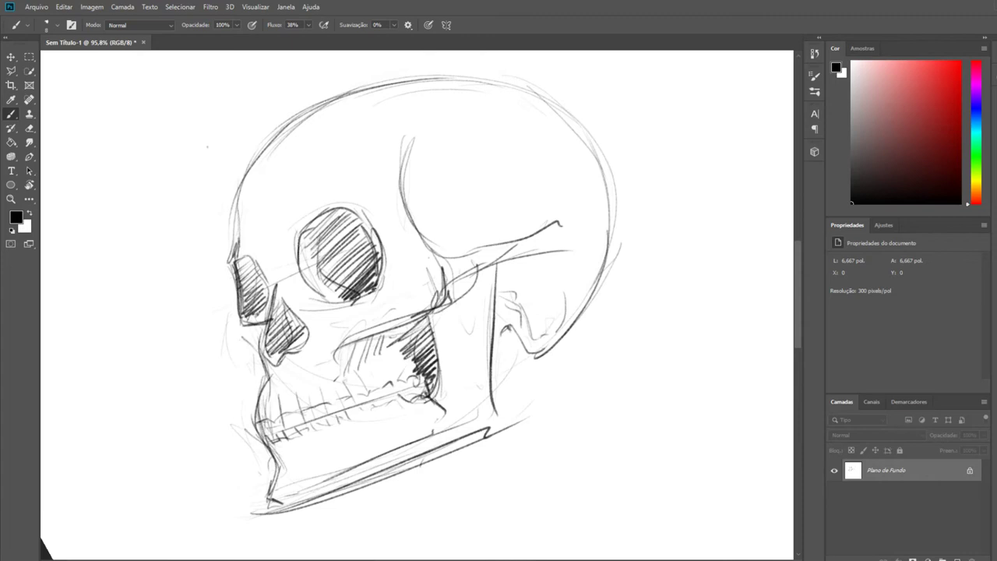
pyautogui.moveTo(504, 407); pyautogui.dragTo(485, 438)
# Hatch behind the cheekbone and ear, across the temple, and darken the cheekbone line.
pyautogui.moveTo(544, 374); pyautogui.dragTo(280, 490)
pyautogui.moveTo(569, 248); pyautogui.dragTo(485, 280)
pyautogui.moveTo(601, 273); pyautogui.dragTo(501, 321)
pyautogui.moveTo(590, 289); pyautogui.dragTo(531, 349)
pyautogui.moveTo(460, 124); pyautogui.dragTo(402, 177)
pyautogui.moveTo(468, 182); pyautogui.dragTo(416, 220)
pyautogui.moveTo(533, 210); pyautogui.dragTo(444, 259)
pyautogui.moveTo(338, 355); pyautogui.dragTo(483, 284)
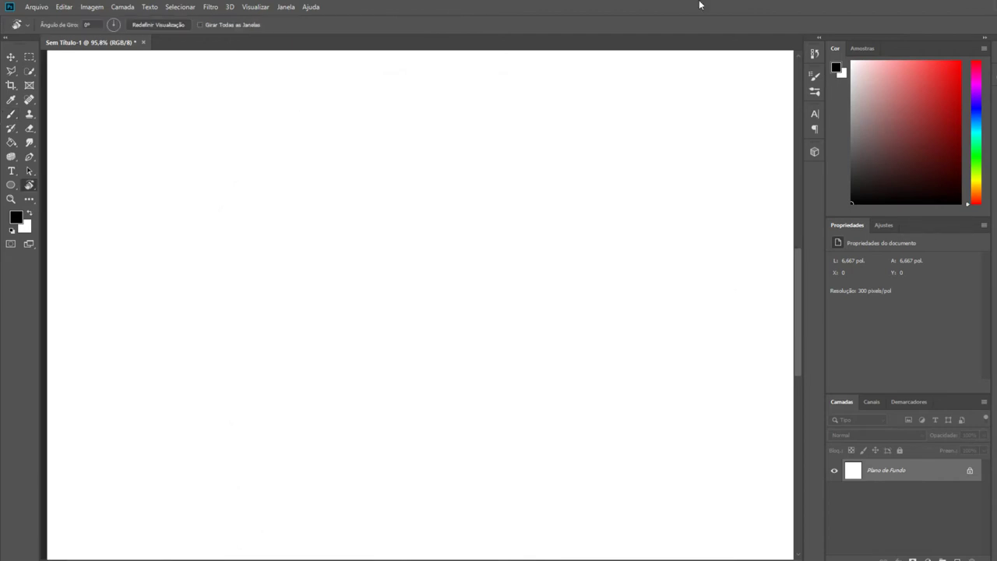
# Block in a front-view head oval with base, side and middle construction lines.
pyautogui.moveTo(580, 249); pyautogui.dragTo(572, 300)
pyautogui.moveTo(273, 417); pyautogui.dragTo(382, 536)
pyautogui.moveTo(296, 507); pyautogui.dragTo(549, 491)
pyautogui.moveTo(569, 273)
pyautogui.mouseDown()
pyautogui.moveTo(575, 396)
pyautogui.moveTo(511, 493)
pyautogui.mouseUp()
pyautogui.moveTo(305, 456)
pyautogui.mouseDown()
pyautogui.moveTo(357, 506)
pyautogui.moveTo(488, 514)
pyautogui.mouseUp()
pyautogui.moveTo(354, 520); pyautogui.dragTo(499, 507)
pyautogui.moveTo(538, 327); pyautogui.dragTo(536, 407)
pyautogui.moveTo(310, 419); pyautogui.dragTo(537, 404)
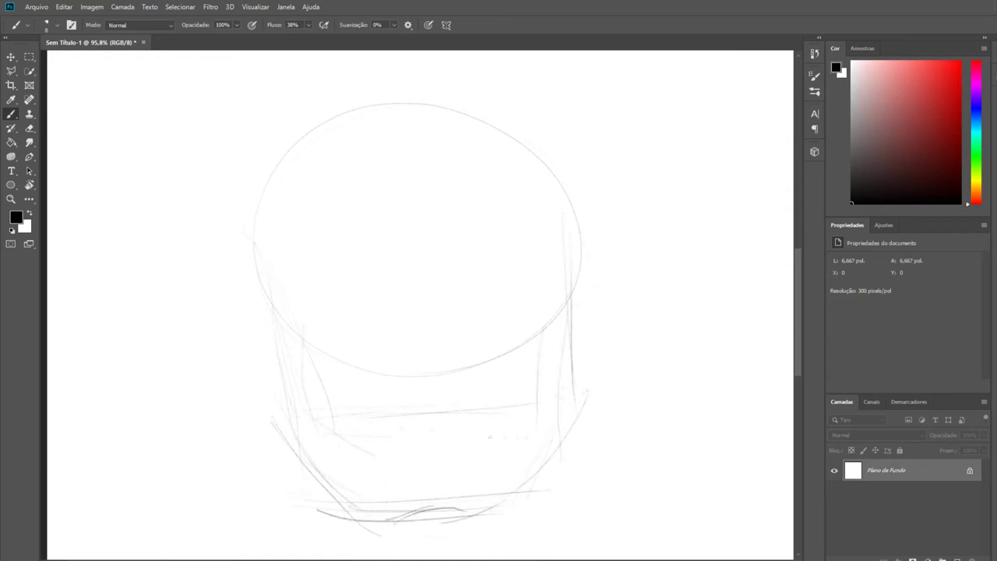
# Outline and darken both square eye sockets under a horizontal brow line.
pyautogui.moveTo(286, 304)
pyautogui.mouseDown()
pyautogui.moveTo(349, 226)
pyautogui.moveTo(346, 294)
pyautogui.mouseUp()
pyautogui.moveTo(352, 222); pyautogui.dragTo(371, 293)
pyautogui.moveTo(312, 221); pyautogui.dragTo(561, 212)
pyautogui.moveTo(477, 227); pyautogui.dragTo(507, 310)
pyautogui.moveTo(538, 226); pyautogui.dragTo(546, 292)
pyautogui.moveTo(479, 219)
pyautogui.mouseDown()
pyautogui.moveTo(546, 300)
pyautogui.moveTo(555, 249)
pyautogui.mouseUp()
pyautogui.moveTo(555, 248); pyautogui.dragTo(536, 304)
pyautogui.moveTo(483, 215); pyautogui.dragTo(485, 319)
pyautogui.moveTo(284, 257); pyautogui.dragTo(371, 300)
pyautogui.moveTo(289, 249)
pyautogui.mouseDown()
pyautogui.moveTo(308, 317)
pyautogui.moveTo(382, 295)
pyautogui.mouseUp()
pyautogui.moveTo(475, 290); pyautogui.dragTo(541, 306)
# Sketch the nose cavity between the eyes and darken its bottom lines.
pyautogui.moveTo(399, 284); pyautogui.dragTo(449, 352)
pyautogui.moveTo(432, 279); pyautogui.dragTo(457, 343)
pyautogui.moveTo(402, 289)
pyautogui.mouseDown()
pyautogui.moveTo(449, 349)
pyautogui.moveTo(429, 273)
pyautogui.mouseUp()
pyautogui.moveTo(429, 273)
pyautogui.mouseDown()
pyautogui.moveTo(459, 341)
pyautogui.moveTo(404, 360)
pyautogui.moveTo(423, 347)
pyautogui.mouseUp()
pyautogui.moveTo(429, 283); pyautogui.dragTo(408, 363)
# Draw the cheek curves, jaw contours, face side lines and cranium outline.
pyautogui.moveTo(360, 323); pyautogui.dragTo(376, 371)
pyautogui.moveTo(268, 245)
pyautogui.mouseDown()
pyautogui.moveTo(278, 325)
pyautogui.moveTo(294, 359)
pyautogui.moveTo(343, 369)
pyautogui.mouseUp()
pyautogui.moveTo(504, 352); pyautogui.dragTo(577, 313)
pyautogui.moveTo(566, 207); pyautogui.dragTo(569, 314)
pyautogui.moveTo(265, 229)
pyautogui.mouseDown()
pyautogui.moveTo(277, 310)
pyautogui.moveTo(261, 163)
pyautogui.moveTo(396, 103)
pyautogui.moveTo(524, 142)
pyautogui.mouseUp()
pyautogui.moveTo(477, 212); pyautogui.dragTo(467, 295)
pyautogui.moveTo(339, 218); pyautogui.dragTo(377, 287)
# Draw and darken the upper row of teeth below the nose.
pyautogui.moveTo(343, 367); pyautogui.dragTo(341, 419)
pyautogui.moveTo(366, 366); pyautogui.dragTo(365, 446)
pyautogui.moveTo(417, 378); pyautogui.dragTo(416, 450)
pyautogui.moveTo(480, 374); pyautogui.dragTo(479, 444)
pyautogui.moveTo(520, 349); pyautogui.dragTo(519, 431)
pyautogui.moveTo(343, 362)
pyautogui.mouseDown()
pyautogui.moveTo(333, 396)
pyautogui.moveTo(371, 400)
pyautogui.mouseUp()
pyautogui.moveTo(367, 410)
pyautogui.mouseDown()
pyautogui.moveTo(455, 413)
pyautogui.moveTo(538, 384)
pyautogui.mouseUp()
pyautogui.moveTo(373, 388)
pyautogui.mouseDown()
pyautogui.moveTo(413, 413)
pyautogui.moveTo(527, 390)
pyautogui.mouseUp()
pyautogui.moveTo(346, 392); pyautogui.dragTo(363, 407)
pyautogui.moveTo(356, 400)
pyautogui.mouseDown()
pyautogui.moveTo(365, 419)
pyautogui.moveTo(402, 436)
pyautogui.moveTo(519, 397)
pyautogui.mouseUp()
# Draw the lower teeth and the left side of the jaw.
pyautogui.moveTo(372, 424); pyautogui.dragTo(380, 452)
pyautogui.moveTo(399, 438)
pyautogui.mouseDown()
pyautogui.moveTo(410, 449)
pyautogui.moveTo(488, 438)
pyautogui.mouseUp()
pyautogui.moveTo(352, 422); pyautogui.dragTo(359, 452)
pyautogui.moveTo(328, 364); pyautogui.dragTo(307, 432)
pyautogui.moveTo(312, 390); pyautogui.dragTo(293, 440)
pyautogui.moveTo(304, 351)
pyautogui.mouseDown()
pyautogui.moveTo(335, 436)
pyautogui.moveTo(303, 422)
pyautogui.mouseUp()
pyautogui.moveTo(296, 378); pyautogui.dragTo(317, 474)
# Draw the right jaw side and darken the cheek and jaw edges on both sides.
pyautogui.moveTo(554, 338); pyautogui.dragTo(558, 459)
pyautogui.moveTo(550, 349); pyautogui.dragTo(537, 429)
pyautogui.moveTo(304, 352); pyautogui.dragTo(342, 389)
pyautogui.moveTo(343, 366); pyautogui.dragTo(357, 452)
pyautogui.moveTo(522, 348); pyautogui.dragTo(517, 425)
pyautogui.moveTo(552, 324); pyautogui.dragTo(518, 343)
pyautogui.moveTo(545, 337); pyautogui.dragTo(537, 380)
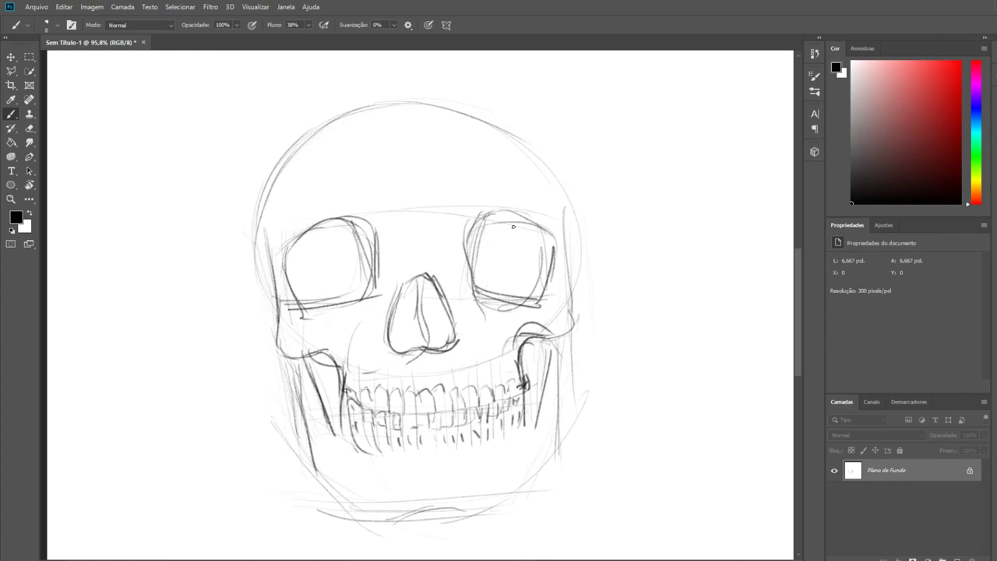
# Retrace the jaw outline darker, add the chin curve and hatch the cheek shadows.
pyautogui.moveTo(295, 360)
pyautogui.mouseDown()
pyautogui.moveTo(367, 514)
pyautogui.moveTo(435, 513)
pyautogui.moveTo(557, 444)
pyautogui.mouseUp()
pyautogui.moveTo(554, 343)
pyautogui.mouseDown()
pyautogui.moveTo(558, 449)
pyautogui.moveTo(544, 447)
pyautogui.mouseUp()
pyautogui.moveTo(530, 374); pyautogui.dragTo(540, 413)
pyautogui.moveTo(538, 342); pyautogui.dragTo(528, 444)
pyautogui.moveTo(354, 436)
pyautogui.mouseDown()
pyautogui.moveTo(499, 479)
pyautogui.moveTo(535, 455)
pyautogui.mouseUp()
pyautogui.moveTo(323, 407); pyautogui.dragTo(319, 430)
pyautogui.moveTo(304, 348); pyautogui.dragTo(342, 427)
pyautogui.moveTo(521, 340); pyautogui.dragTo(552, 396)
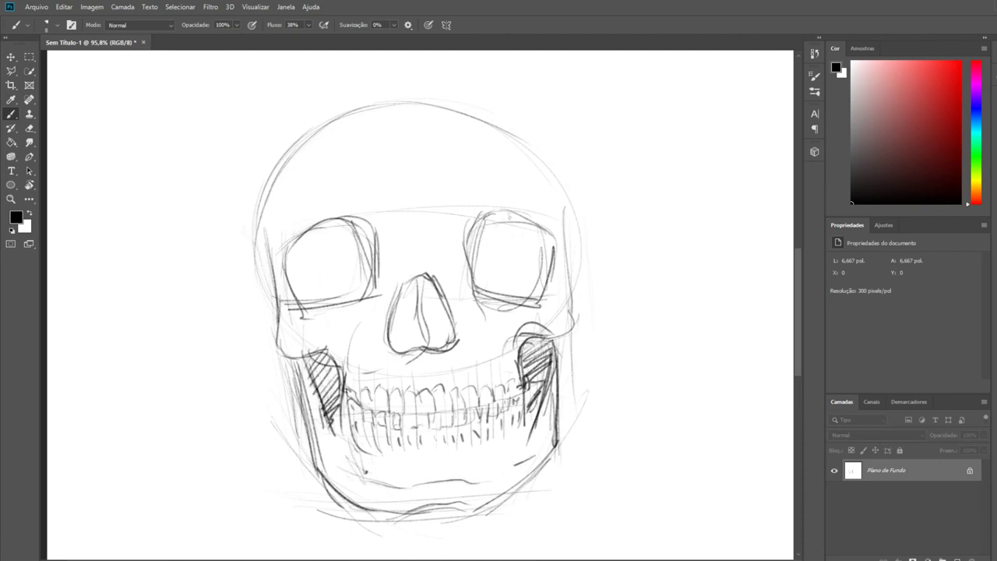
# Fill both eye sockets with dense diagonal hatching and reinforce their edges.
pyautogui.moveTo(470, 249); pyautogui.dragTo(537, 230)
pyautogui.moveTo(480, 296); pyautogui.dragTo(551, 242)
pyautogui.moveTo(283, 273); pyautogui.dragTo(356, 231)
pyautogui.moveTo(295, 302); pyautogui.dragTo(369, 265)
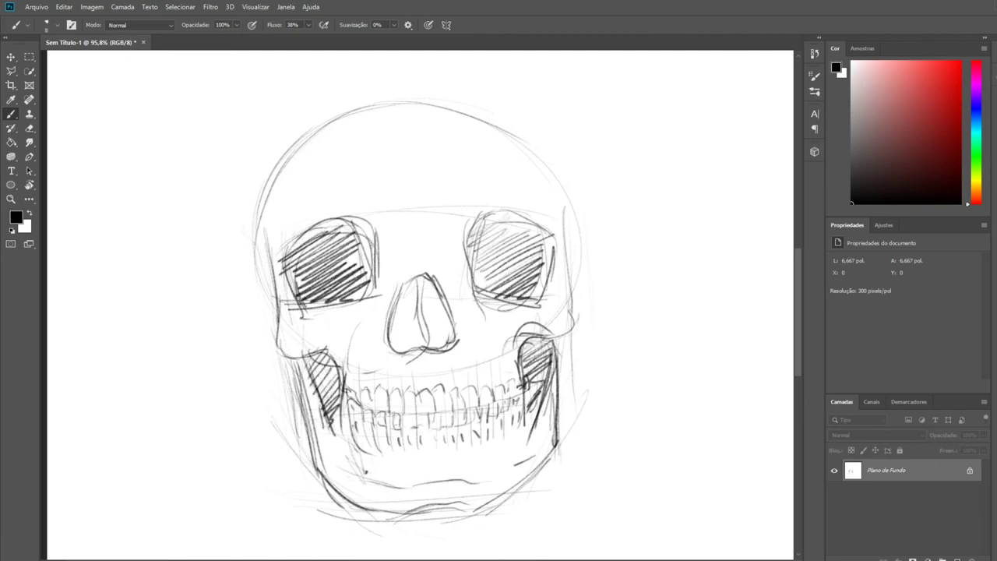
pyautogui.moveTo(366, 231); pyautogui.dragTo(380, 282)
pyautogui.moveTo(299, 310); pyautogui.dragTo(374, 299)
# Shade the nose cavity and strengthen the skull's left and right edges.
pyautogui.moveTo(477, 296); pyautogui.dragTo(544, 304)
pyautogui.moveTo(398, 327)
pyautogui.mouseDown()
pyautogui.moveTo(437, 304)
pyautogui.moveTo(452, 315)
pyautogui.mouseUp()
pyautogui.moveTo(265, 194); pyautogui.dragTo(270, 302)
pyautogui.moveTo(561, 182); pyautogui.dragTo(575, 304)
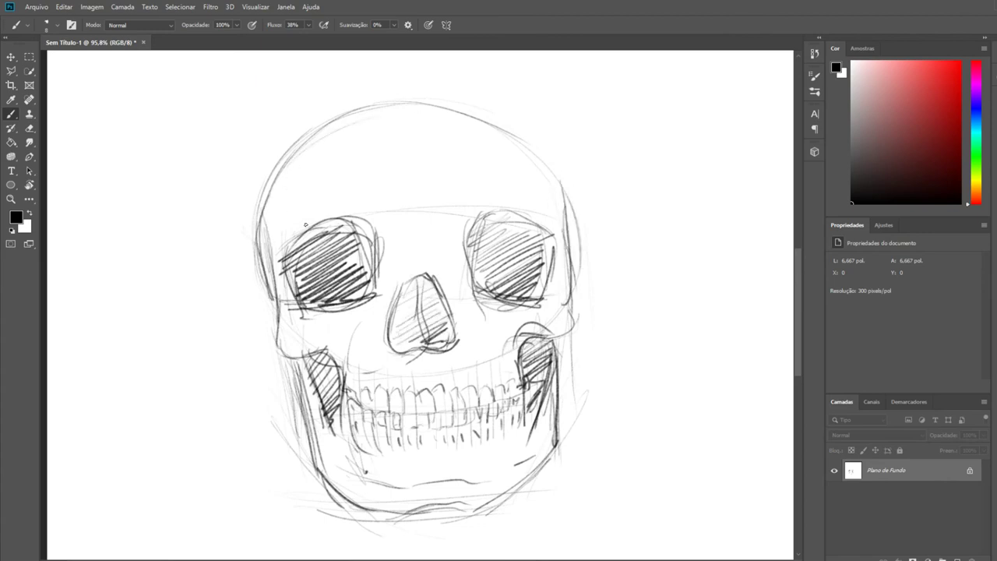